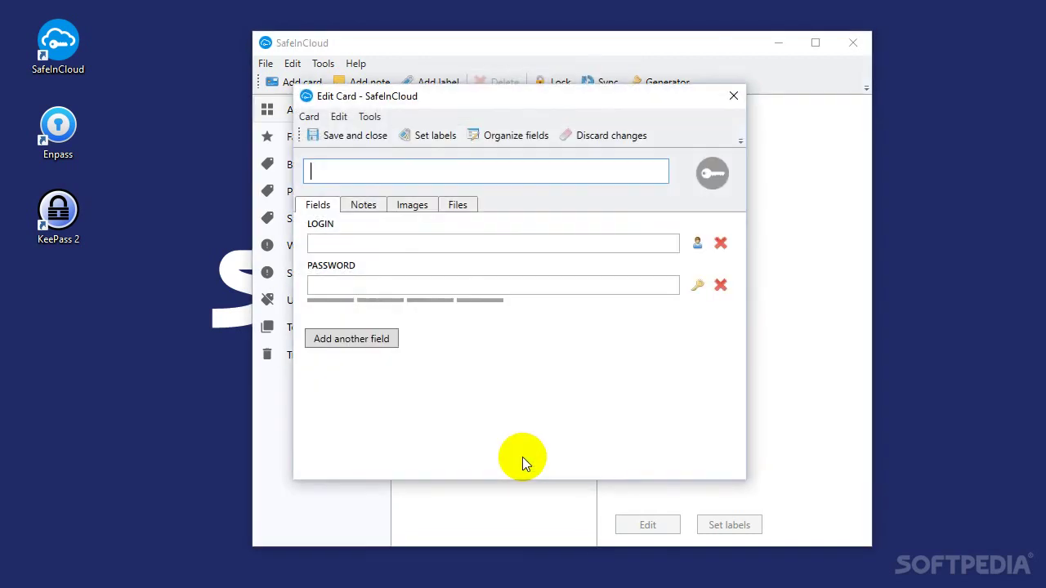
Title the new card 'Softpedia' and enter the login name Softpedia_login
text(Softpedia)
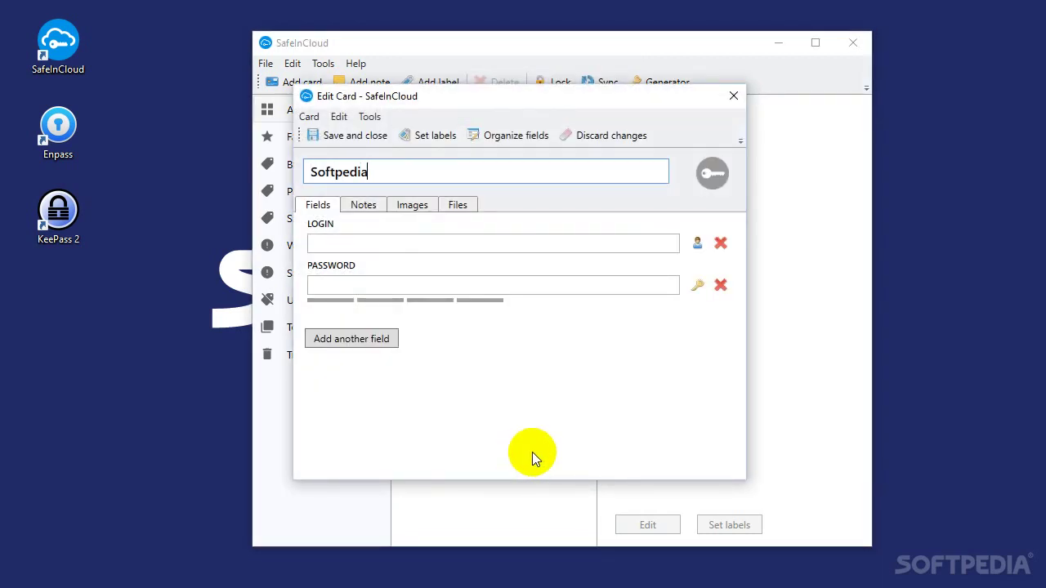
click(443, 243)
text(Soft)
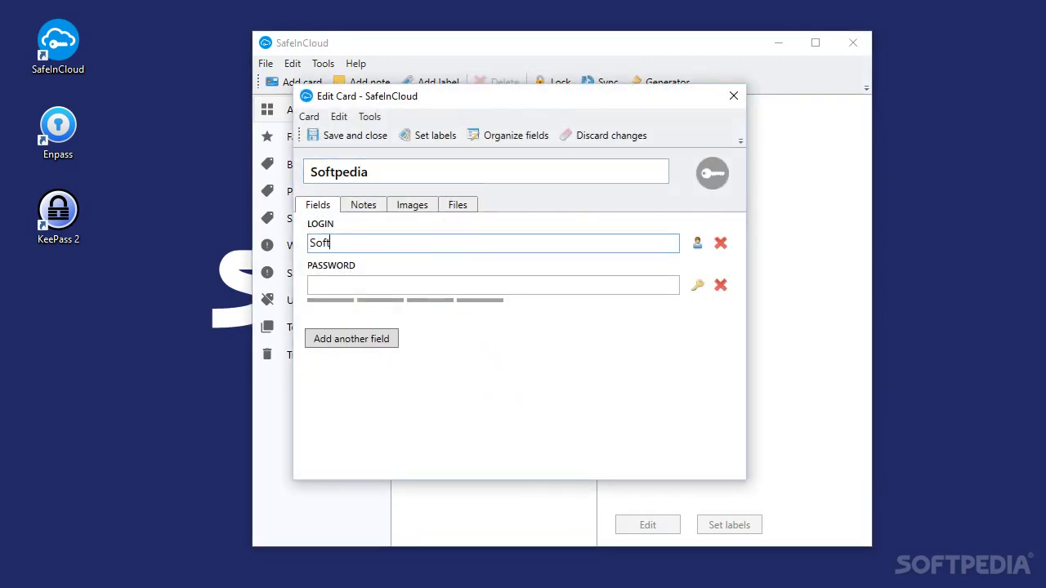
text(pedia)
key(BackSpace)
text(_login)
click(602, 279)
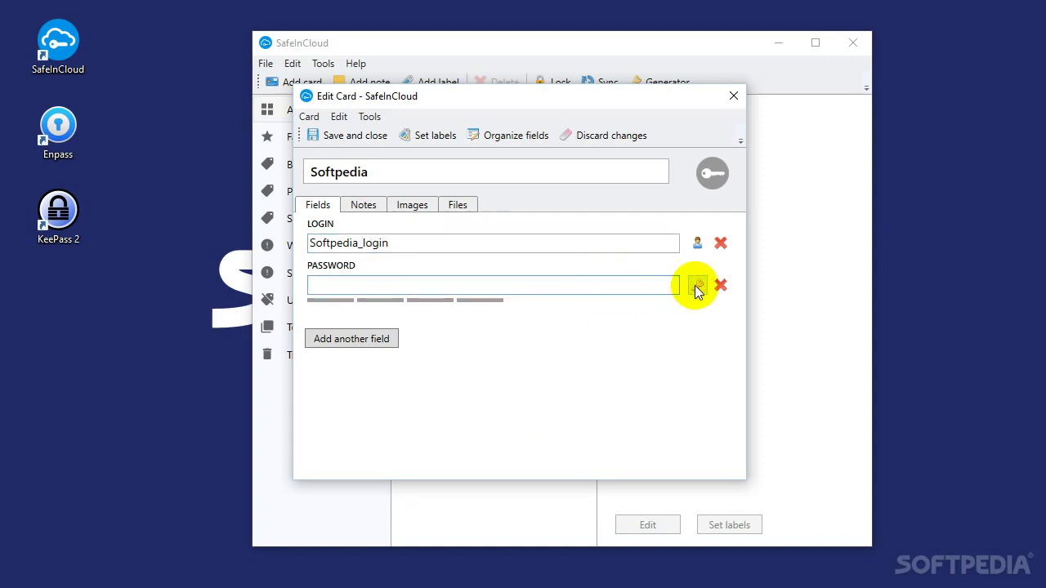
Generate a 23-character memorable password for the card and accept it
click(696, 286)
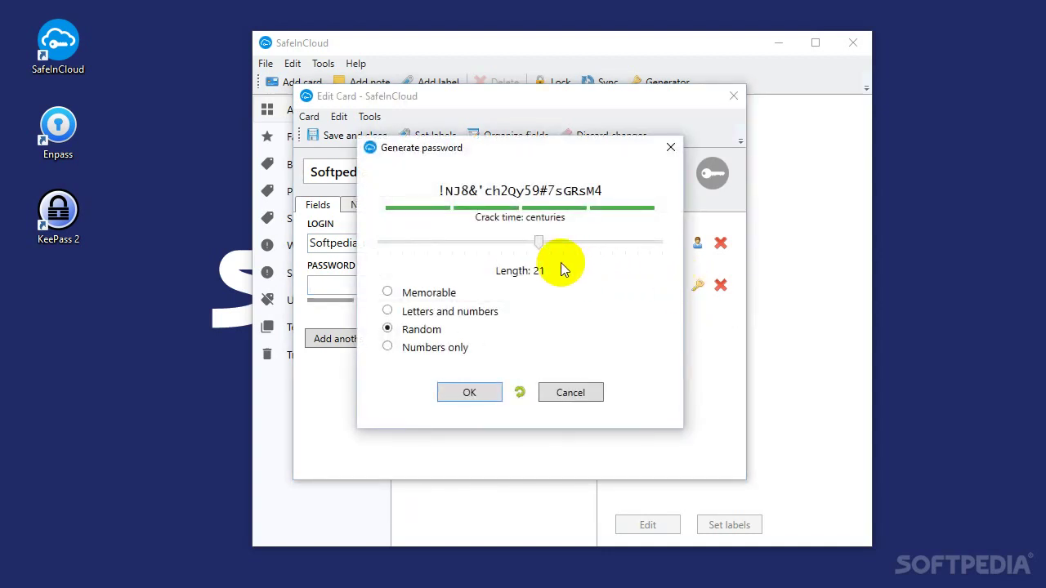
click(445, 302)
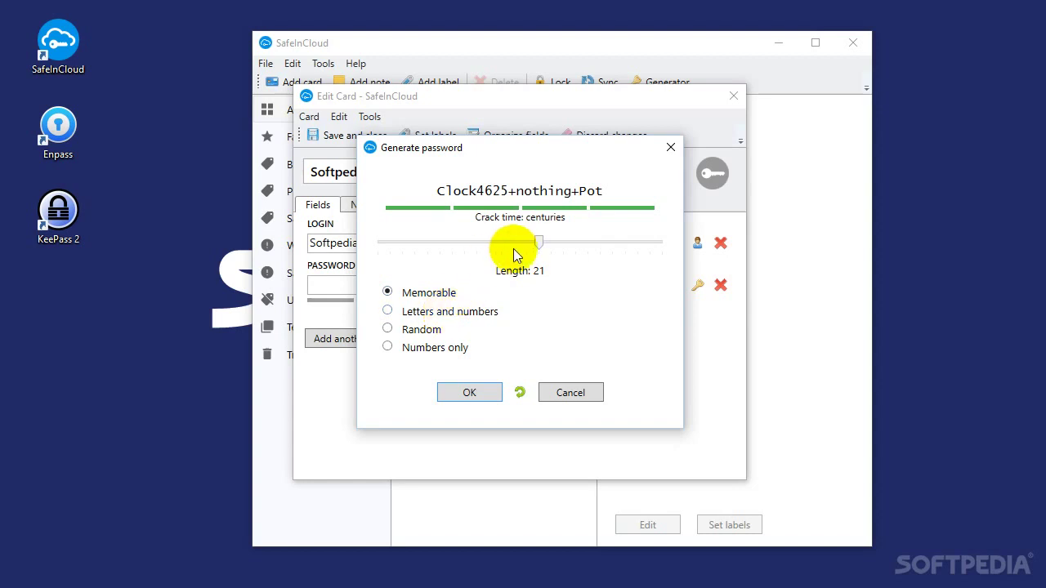
drag(539, 242, 564, 243)
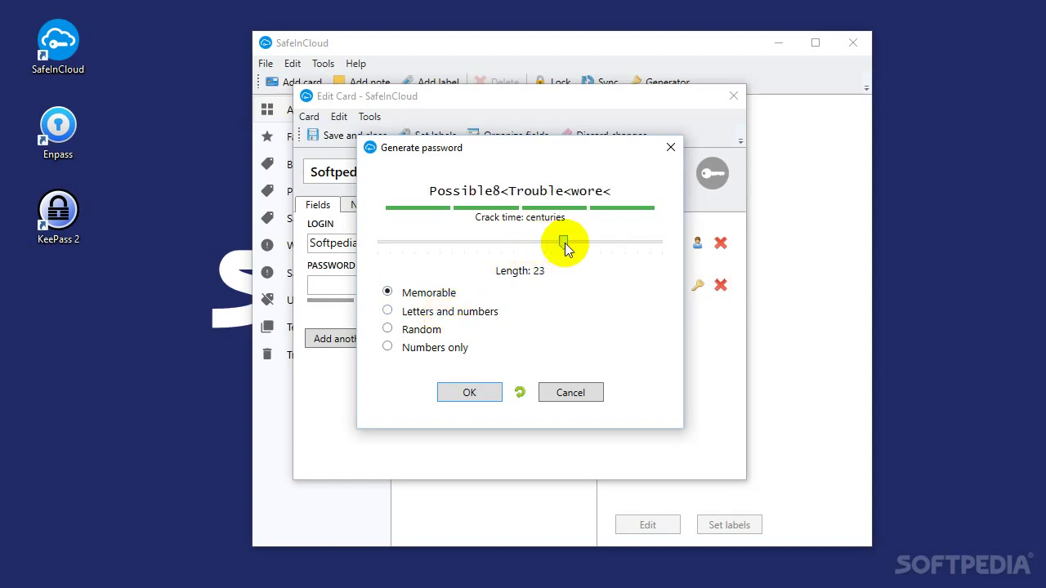
click(470, 392)
click(350, 340)
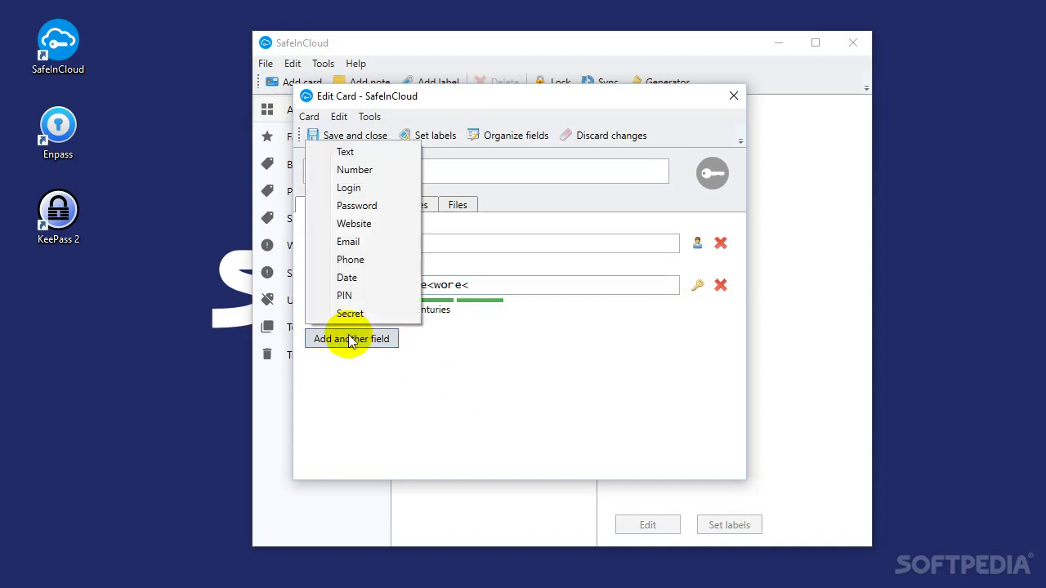
click(360, 223)
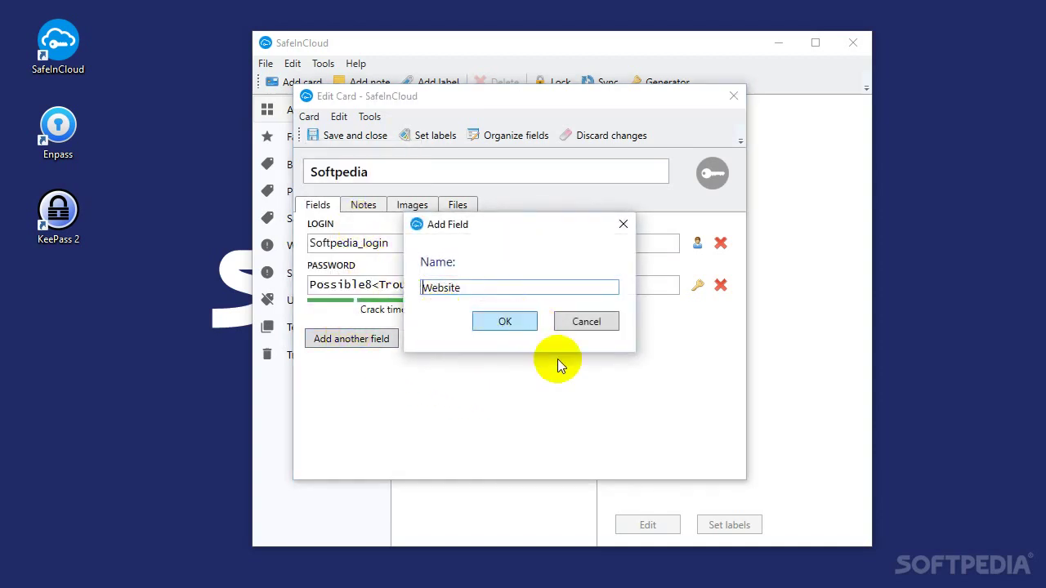
key(Return)
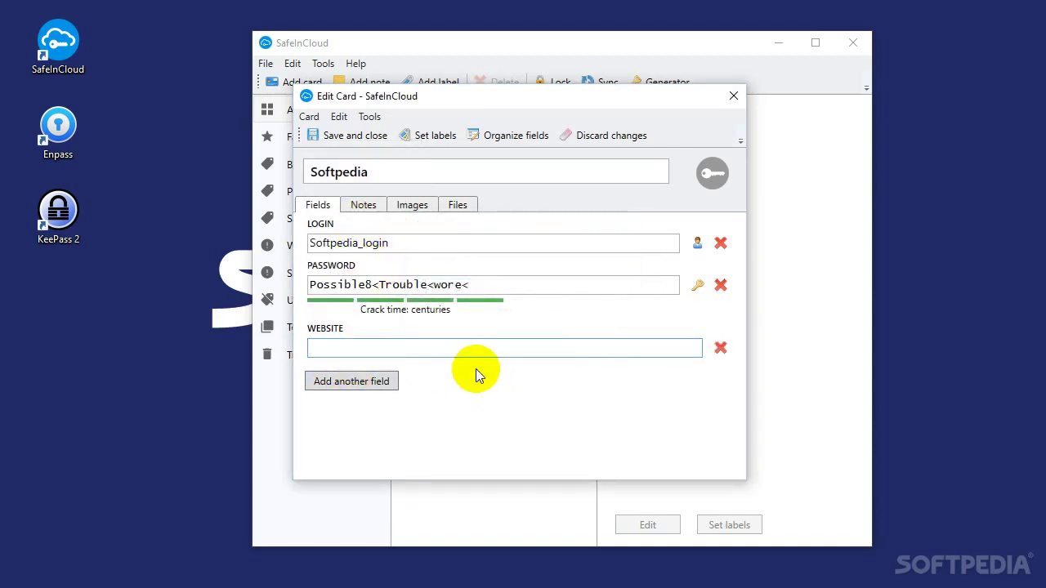
text(www.softpedia.com)
Add a Secret field and enter a short secret value
click(383, 386)
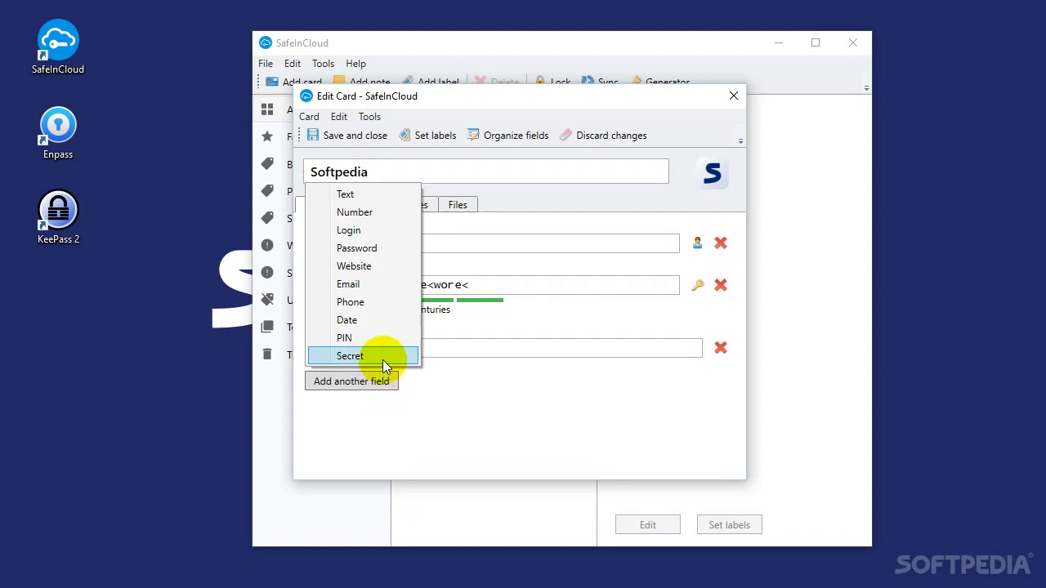
click(382, 358)
click(523, 320)
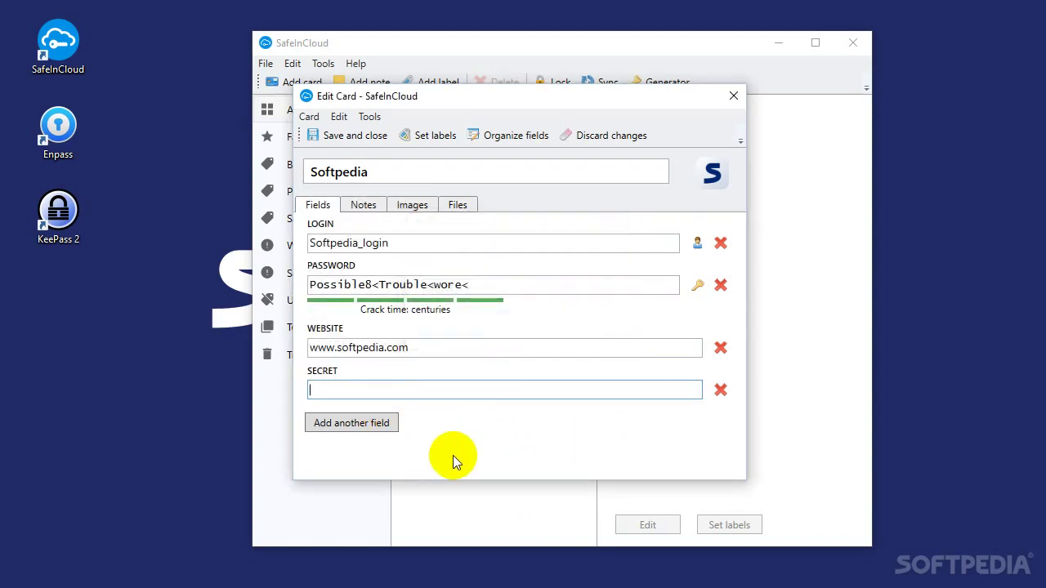
text(Shhhh!)
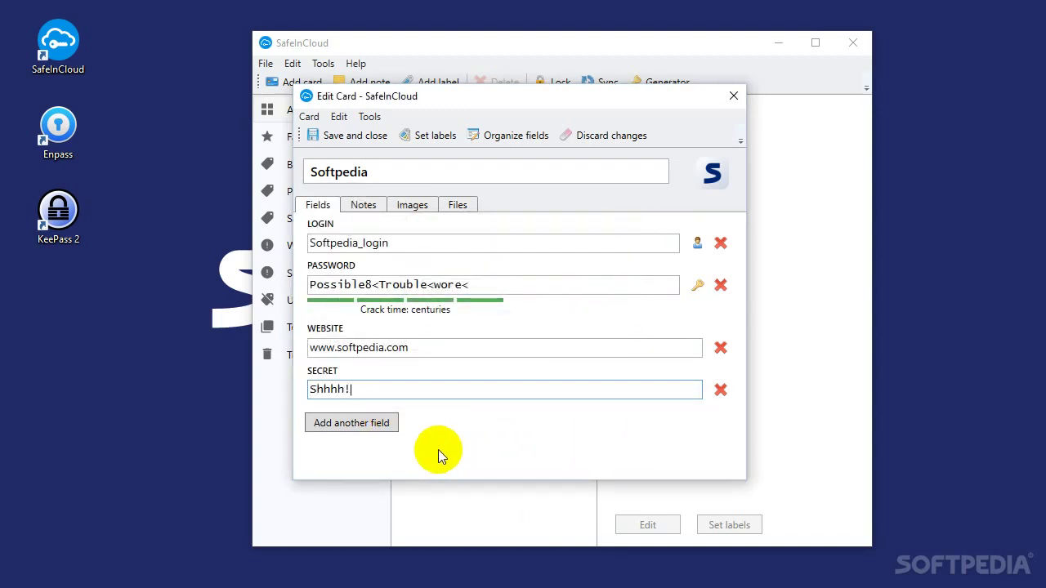
Add the note 'Hello, world!' to the card and save the Softpedia card
click(360, 206)
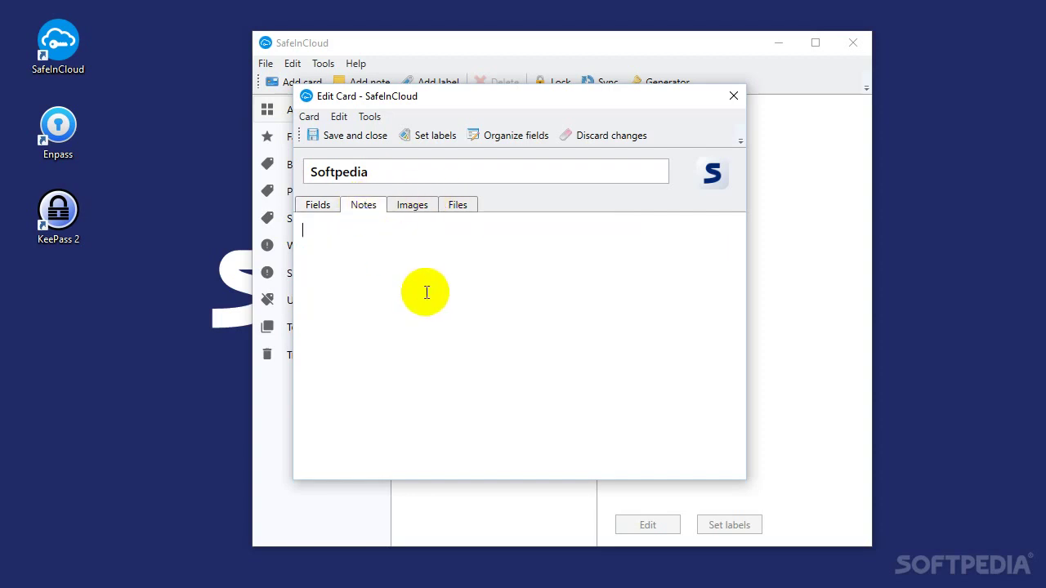
text(Hello, world!)
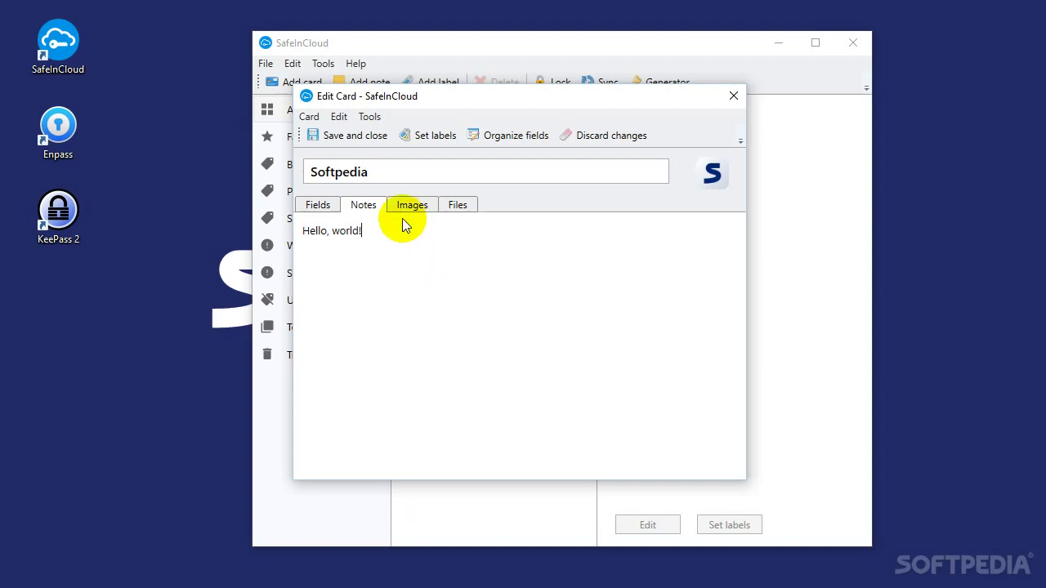
click(316, 204)
click(333, 135)
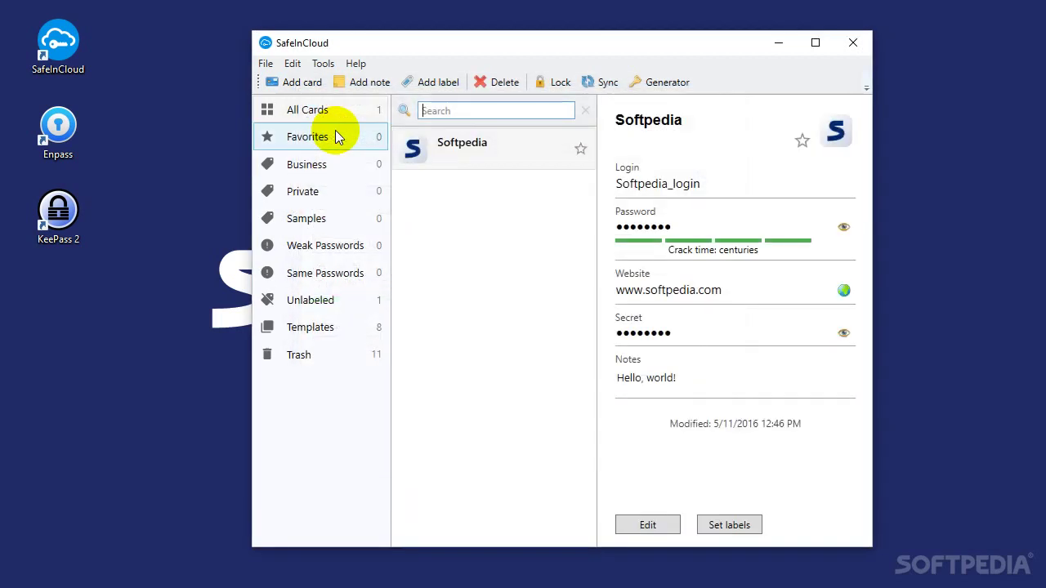
Close SafeInCloud, launch Enpass and unlock the vault with the master password
click(853, 42)
double_click(57, 129)
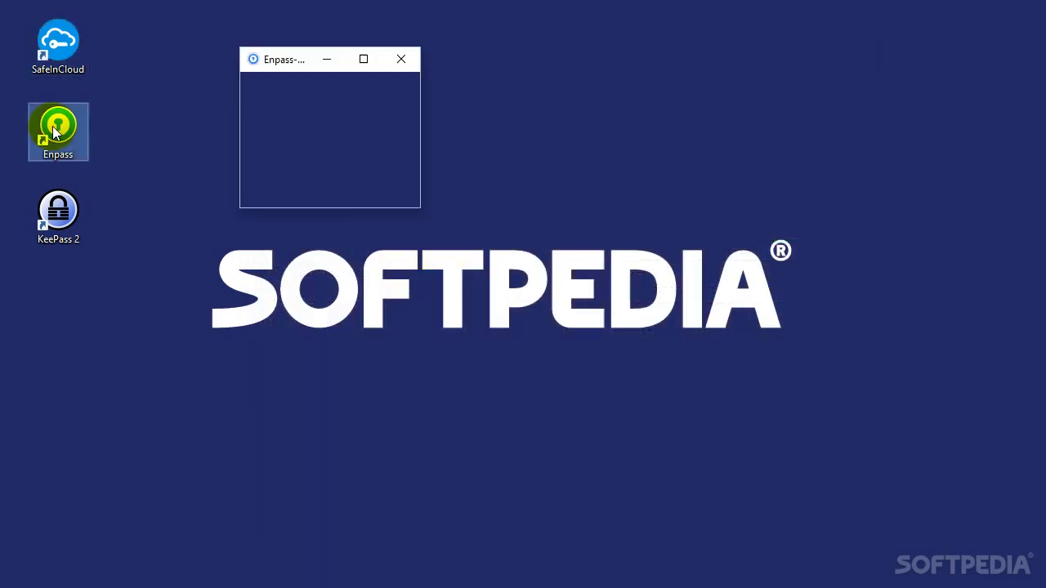
text(•••••••)
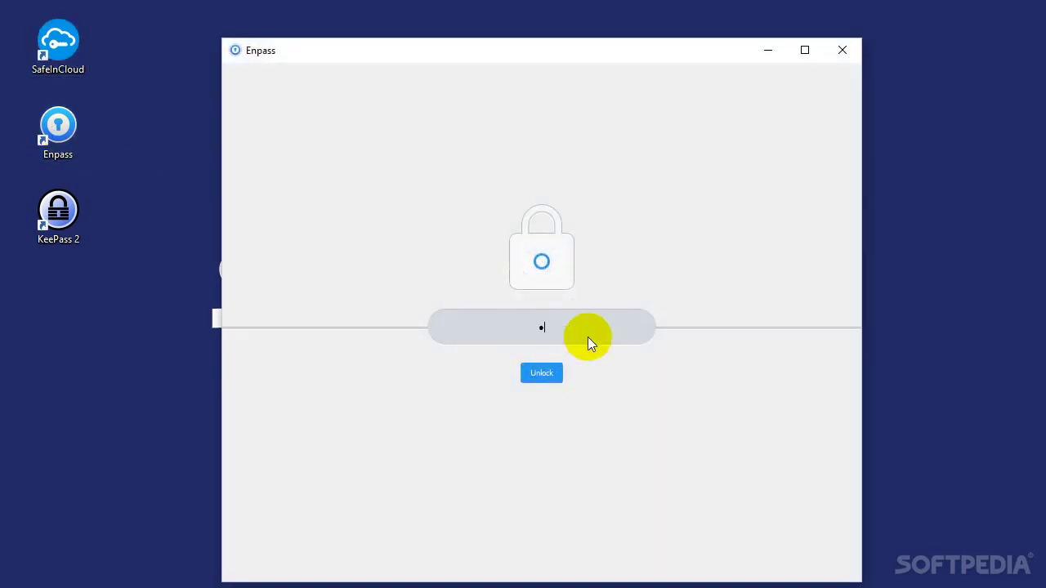
key(Return)
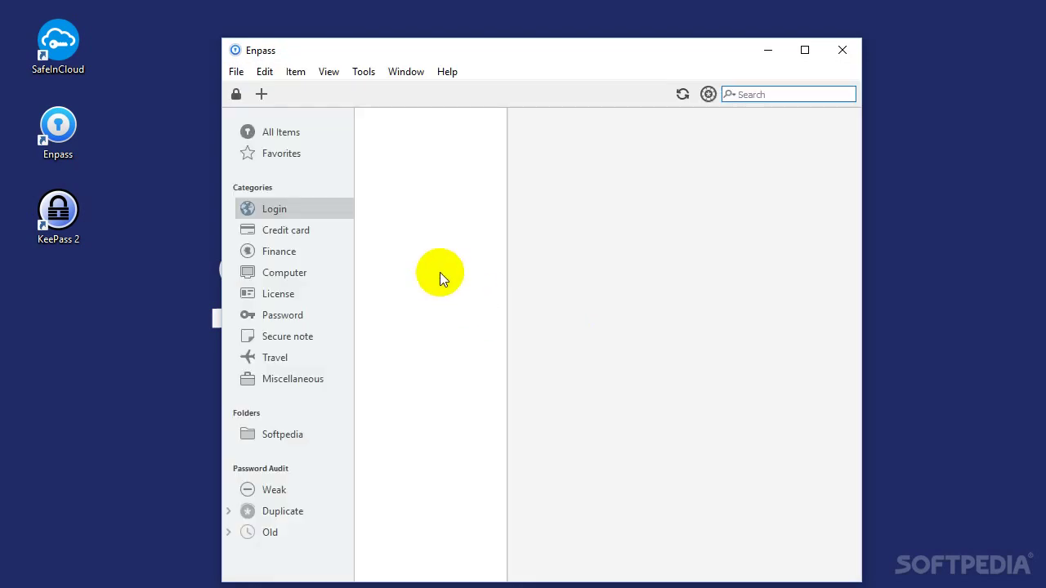
Create an Enpass Login item titled Softpedia with username softpedia123 and an e-mail address
click(268, 95)
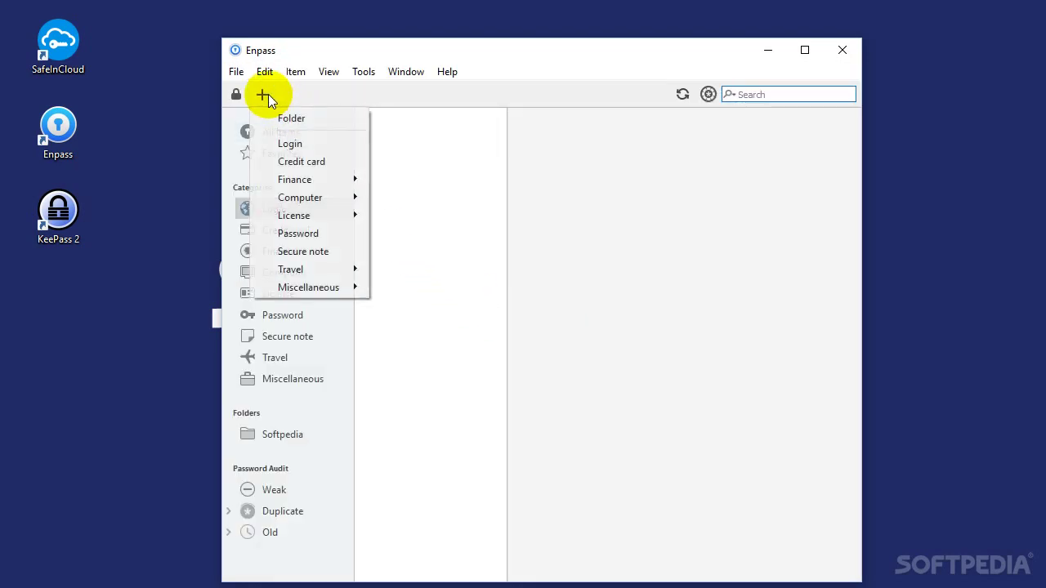
click(295, 138)
text(S)
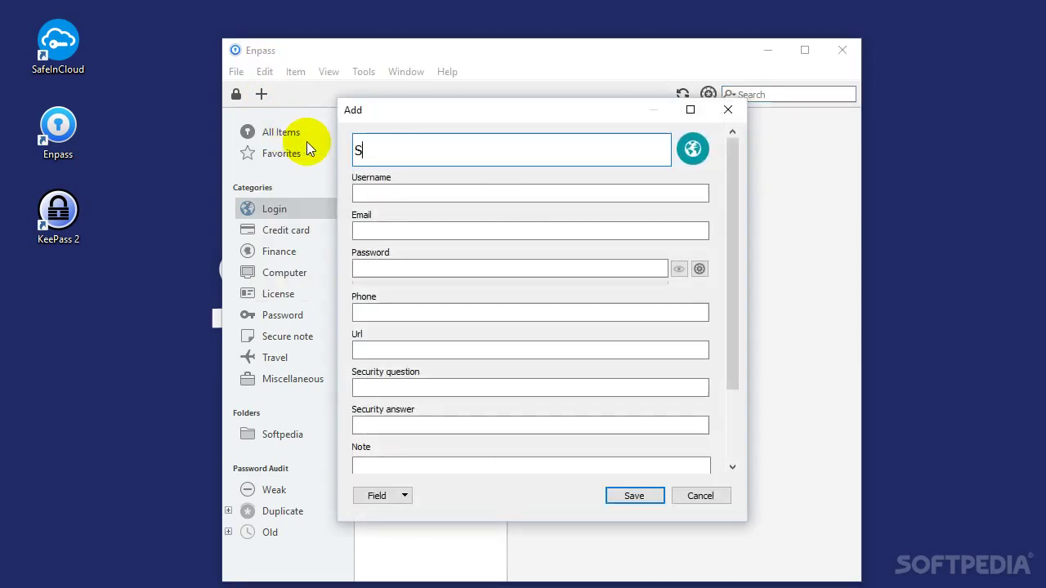
text(oftpedia)
key(Tab)
text(s)
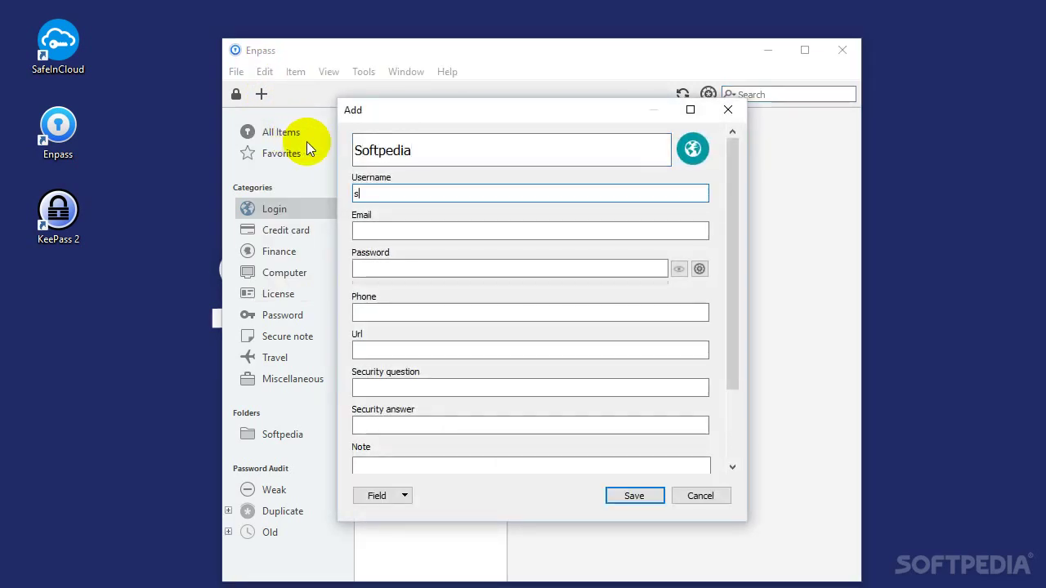
text(oftpedia123)
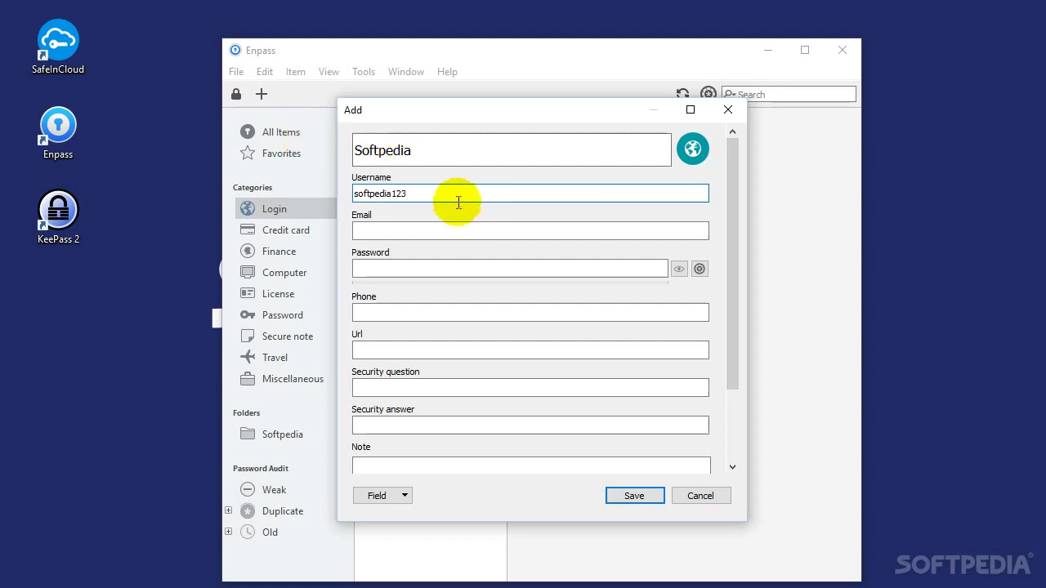
click(458, 231)
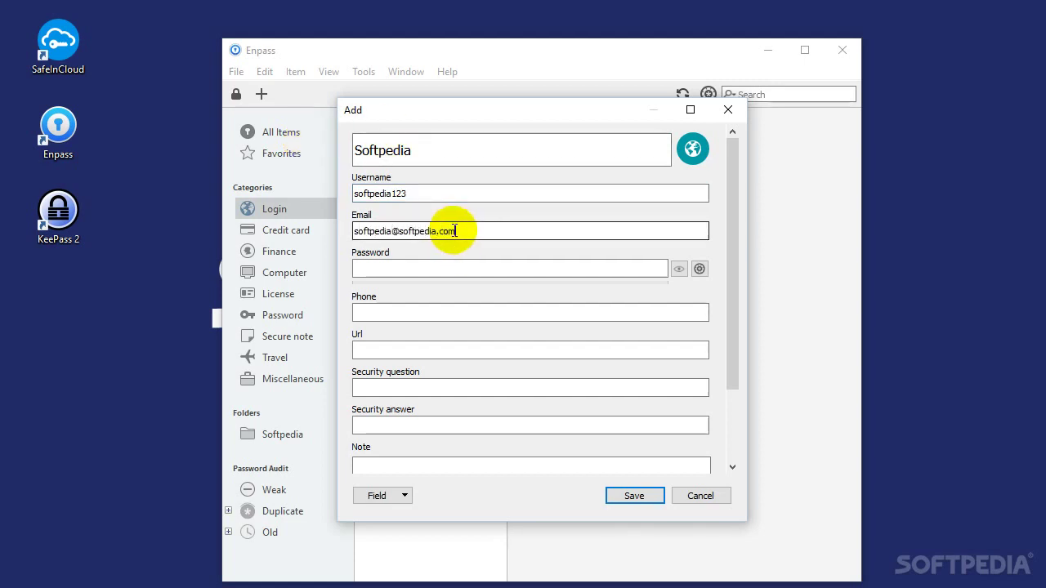
click(699, 269)
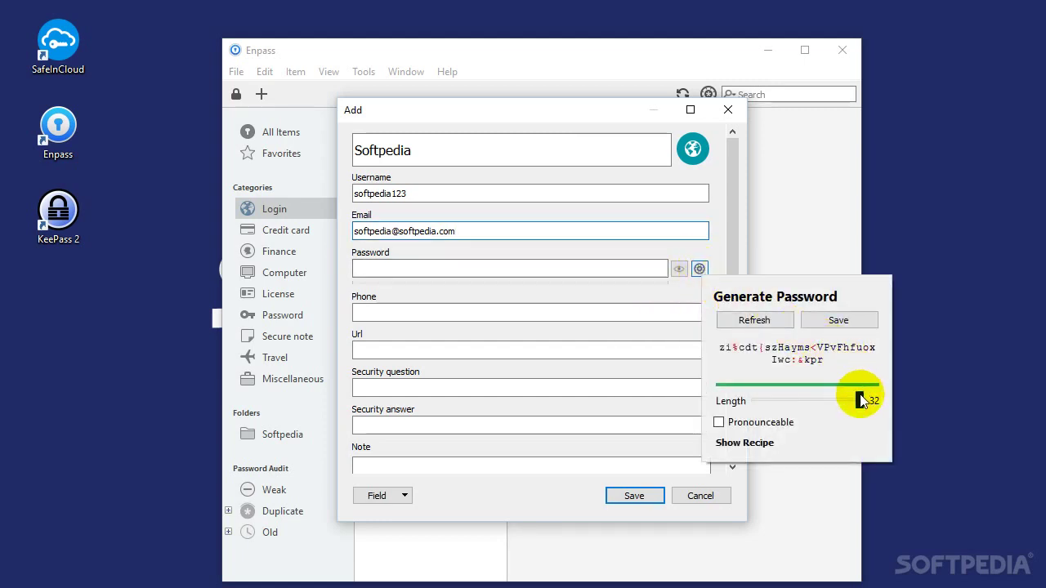
Try password generator length, pronounceable and separator options, then discard them
drag(862, 400, 834, 400)
click(760, 424)
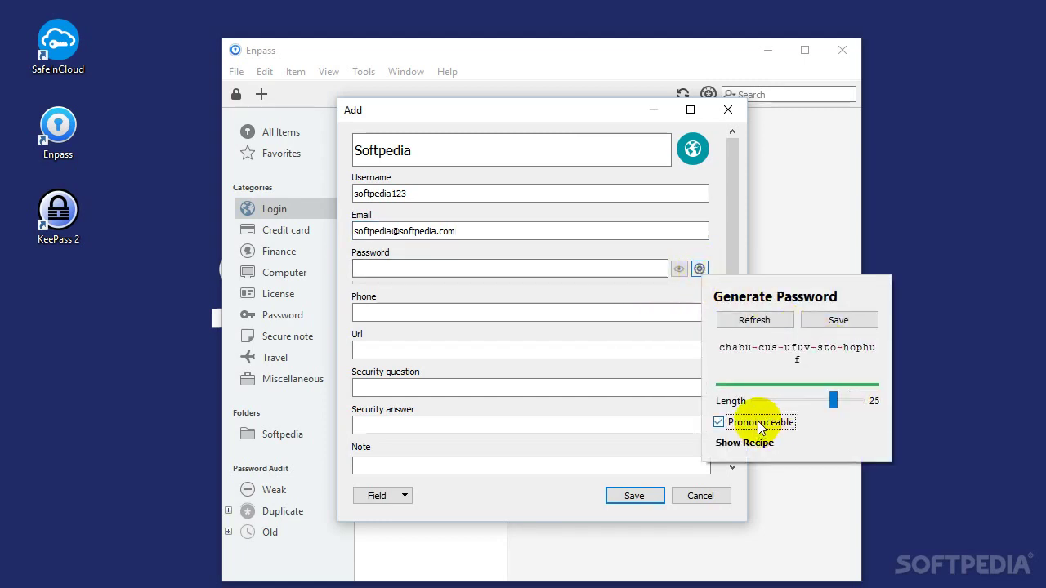
drag(833, 400, 813, 400)
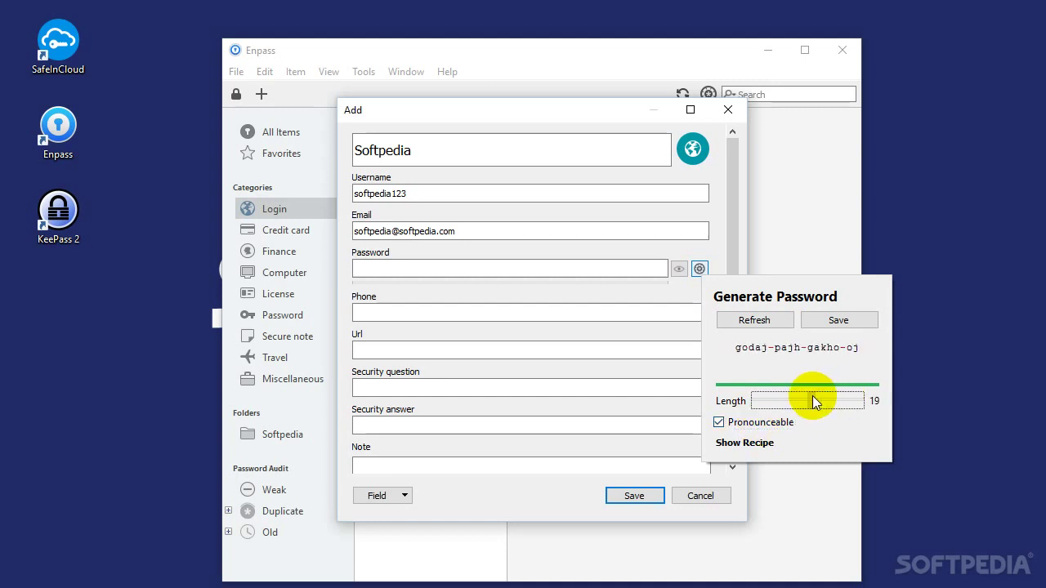
click(732, 442)
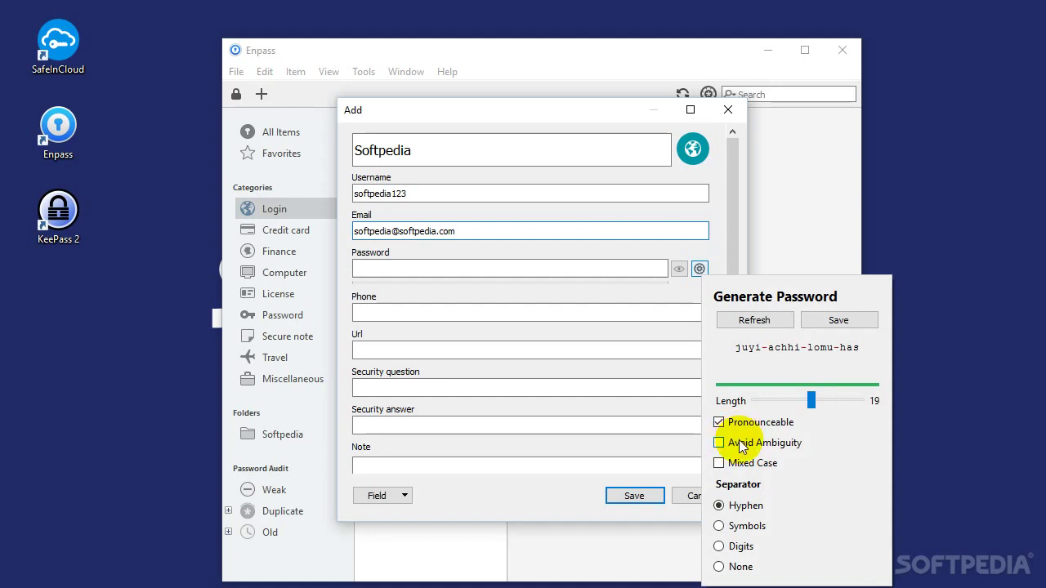
click(738, 443)
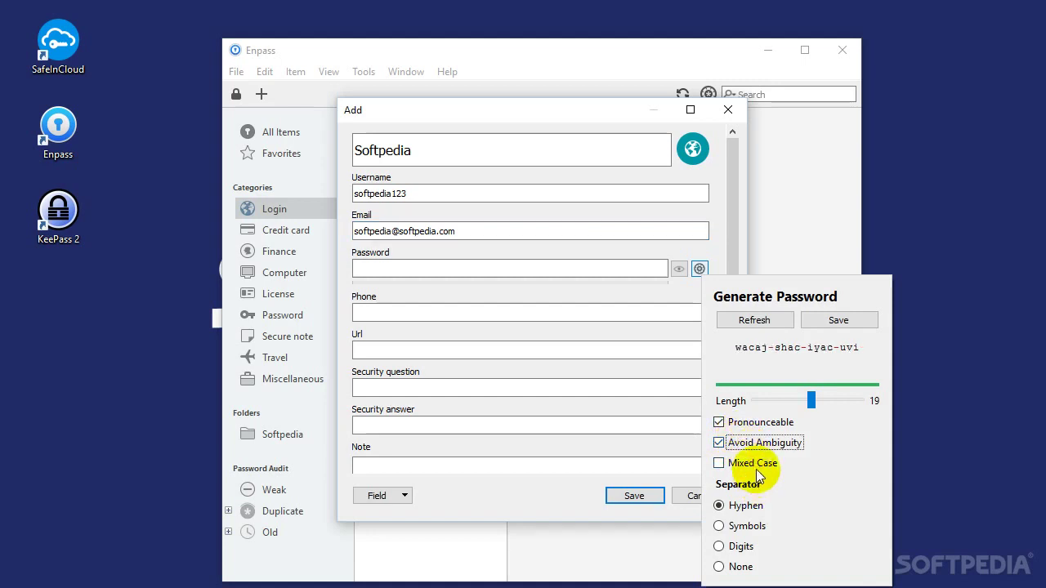
click(753, 506)
click(753, 532)
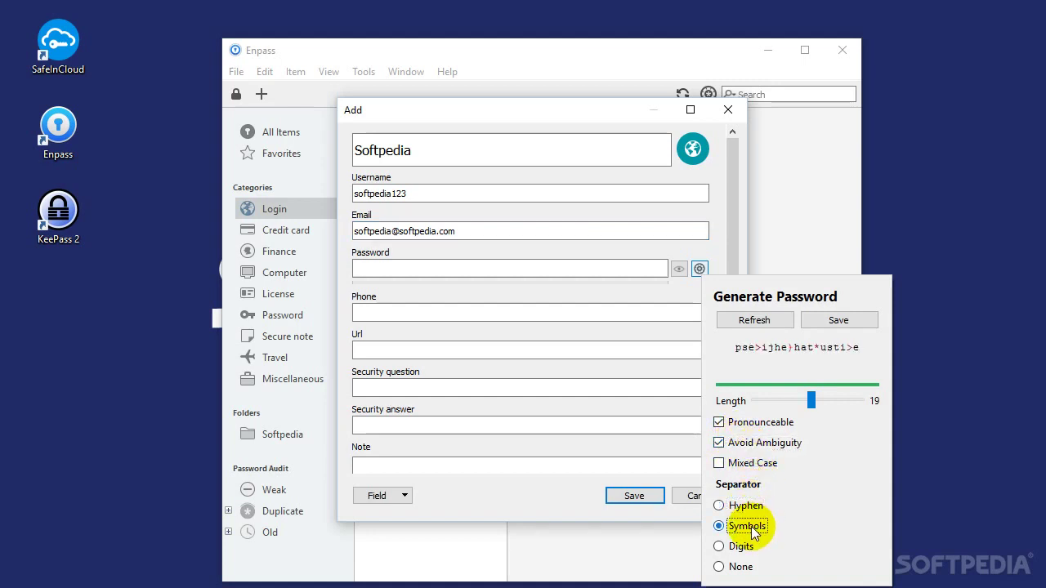
click(720, 446)
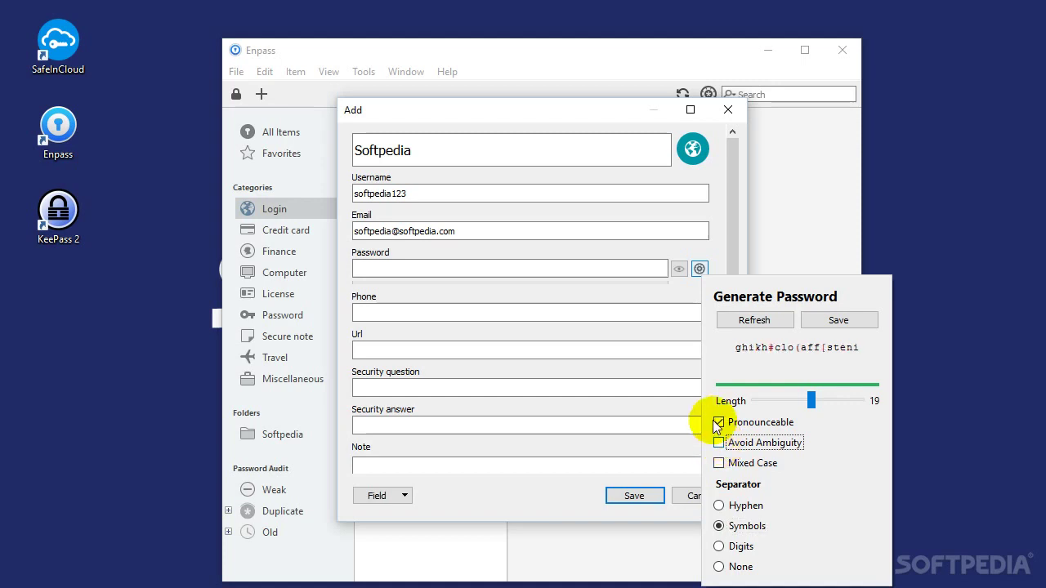
key(Escape)
Apply a non-pronounceable 19-character password with 13 digits, save the login, close Enpass
click(698, 270)
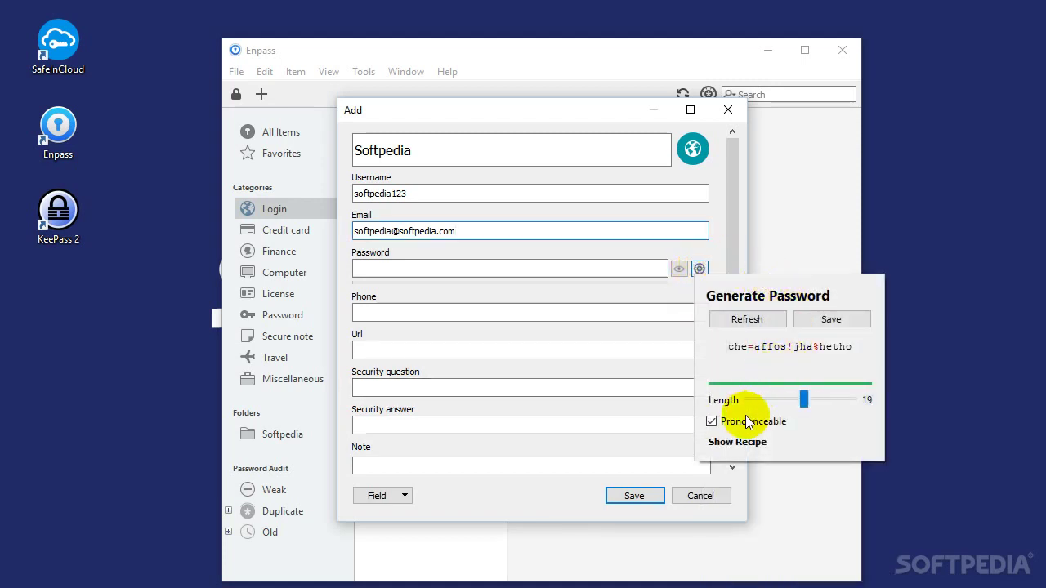
click(711, 421)
click(735, 442)
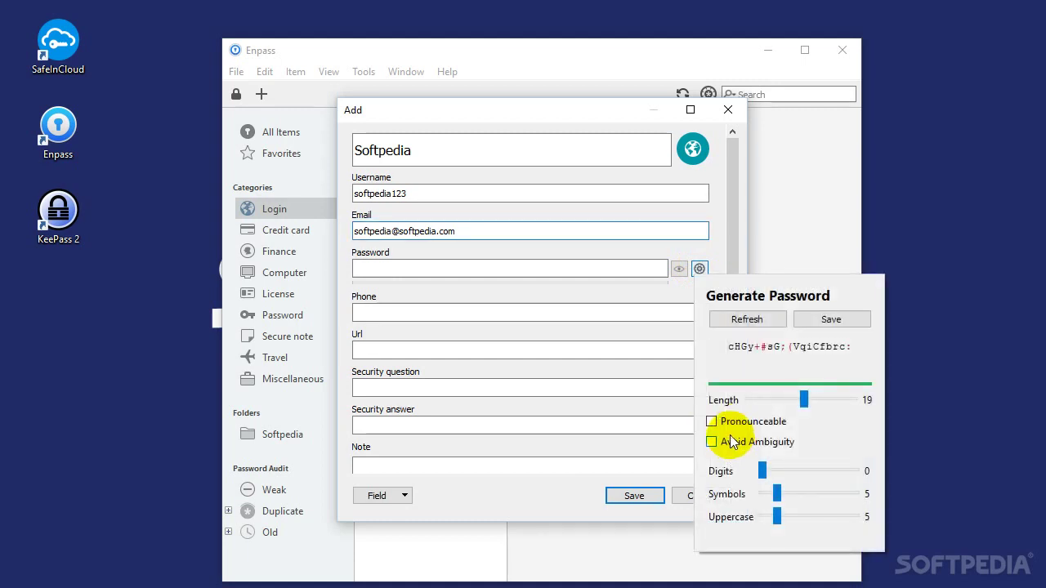
click(739, 442)
drag(763, 472, 798, 467)
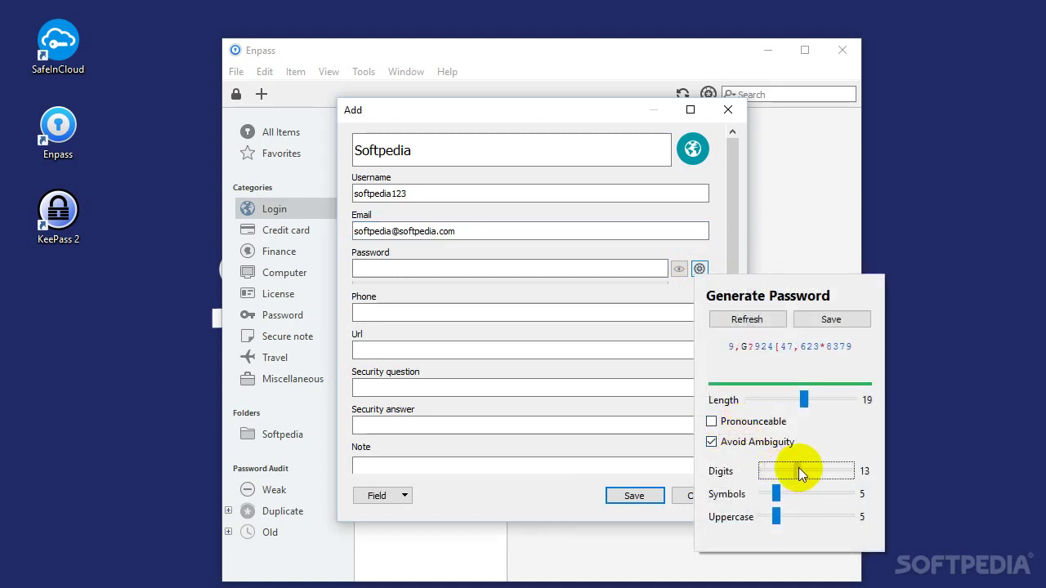
click(819, 319)
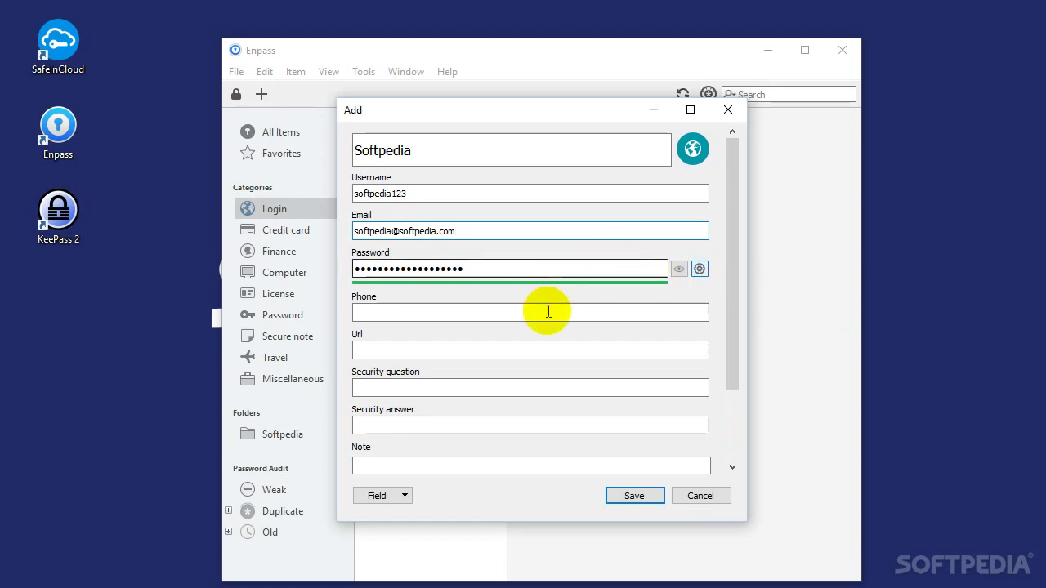
click(635, 496)
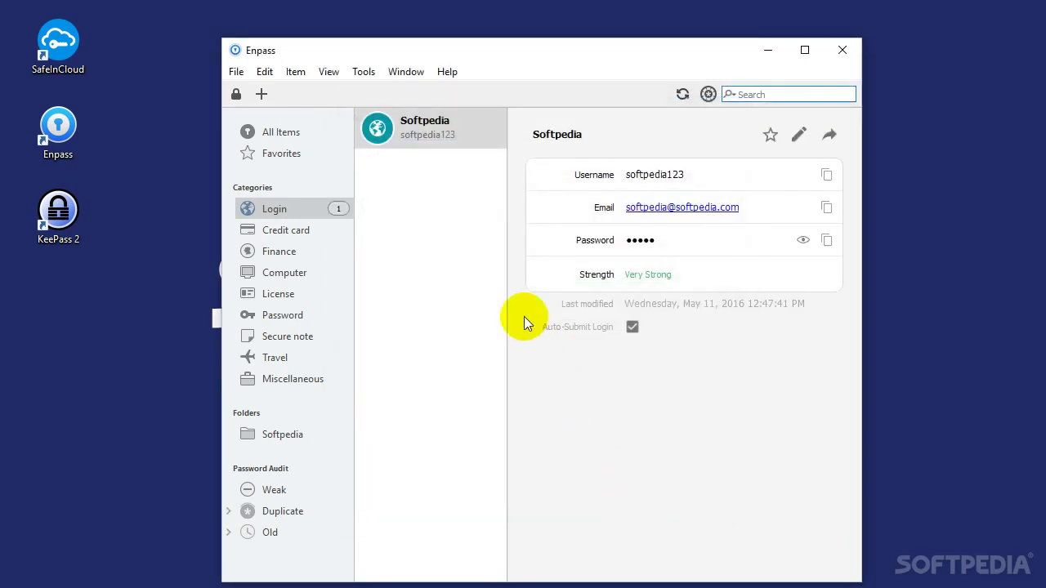
click(842, 50)
Launch KeePass 2 and unlock Softpedia database with its master password and key file
double_click(59, 213)
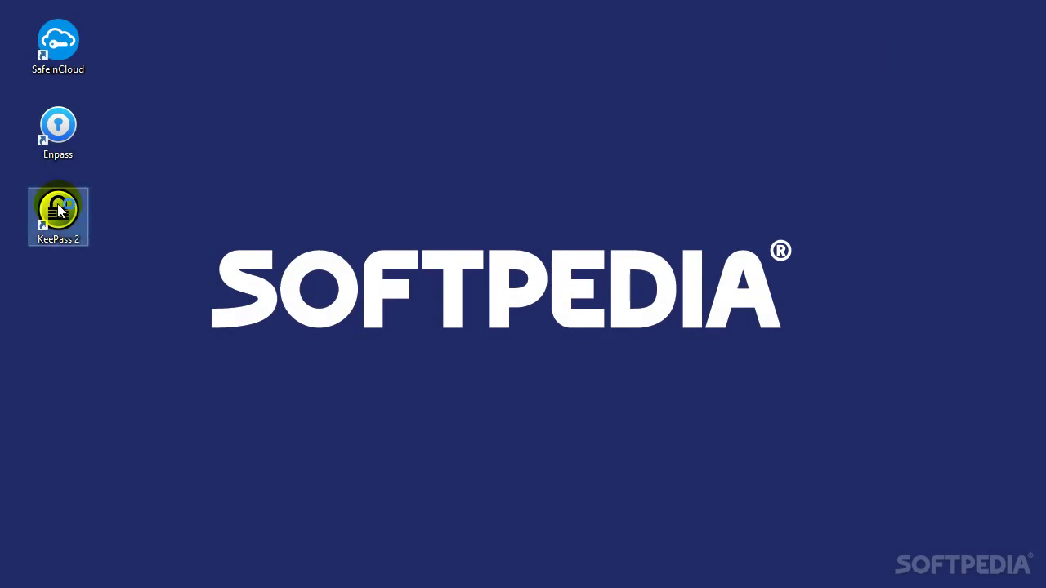
click(397, 258)
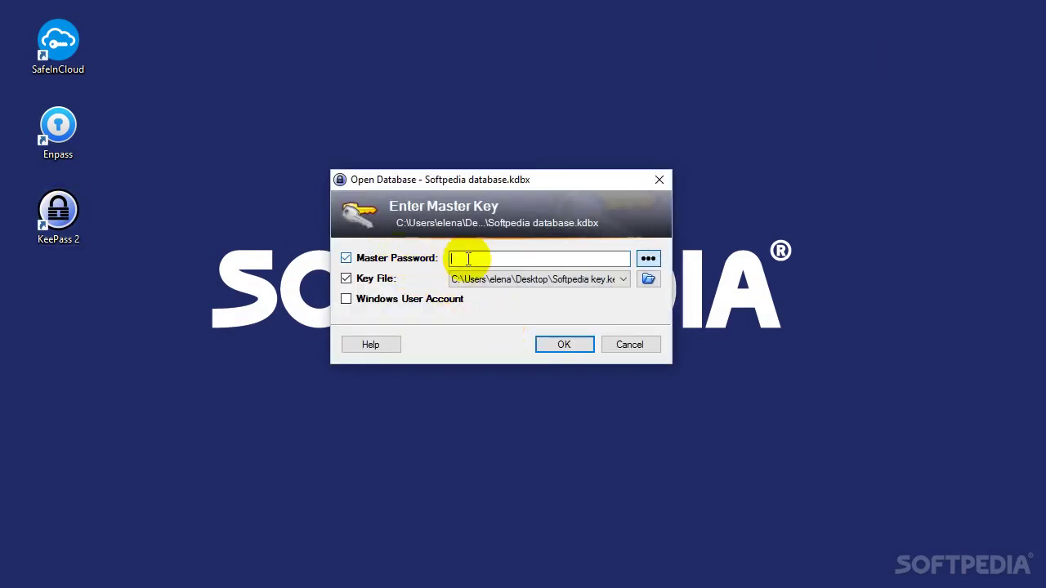
text(s)
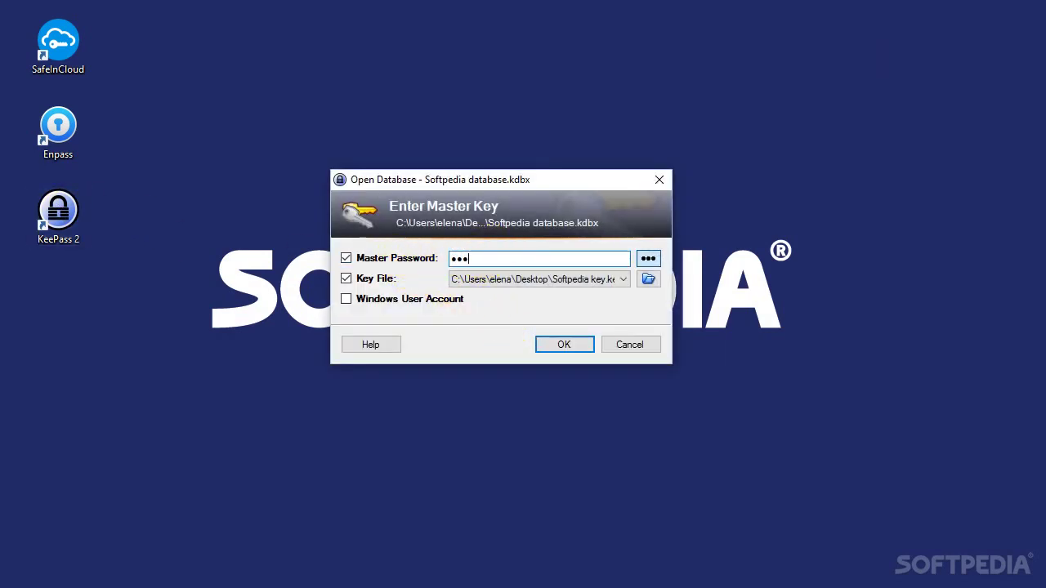
key(Return)
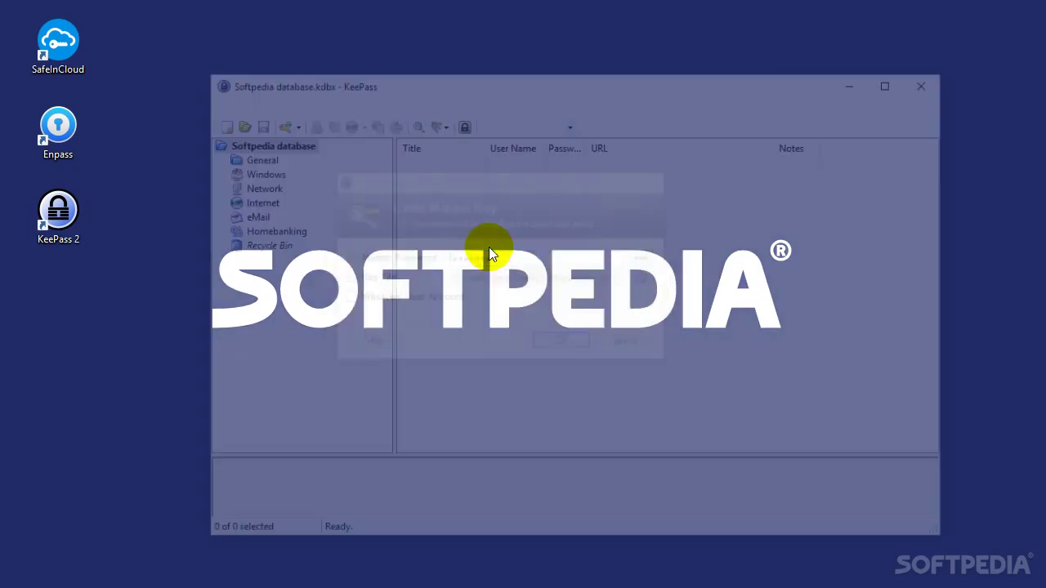
click(222, 105)
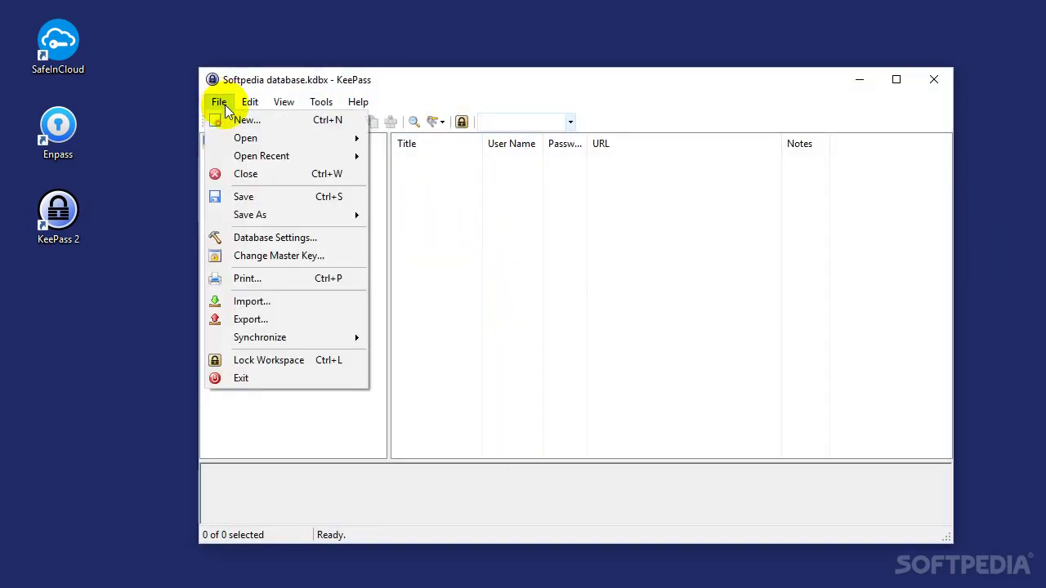
Create a new database file named 'Softpedia database2' in the Desktop folder
click(228, 114)
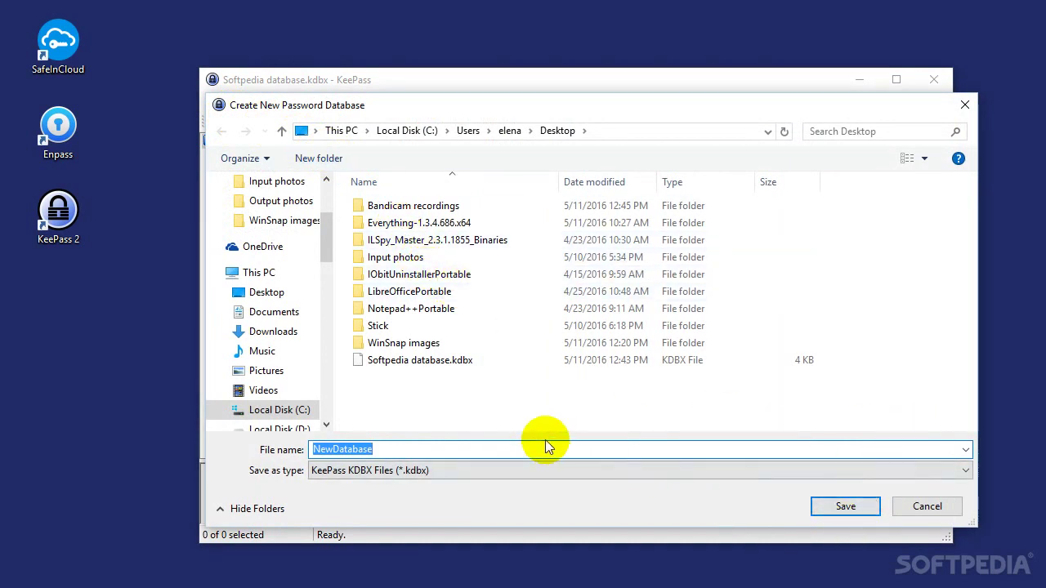
text(Softpedia datab)
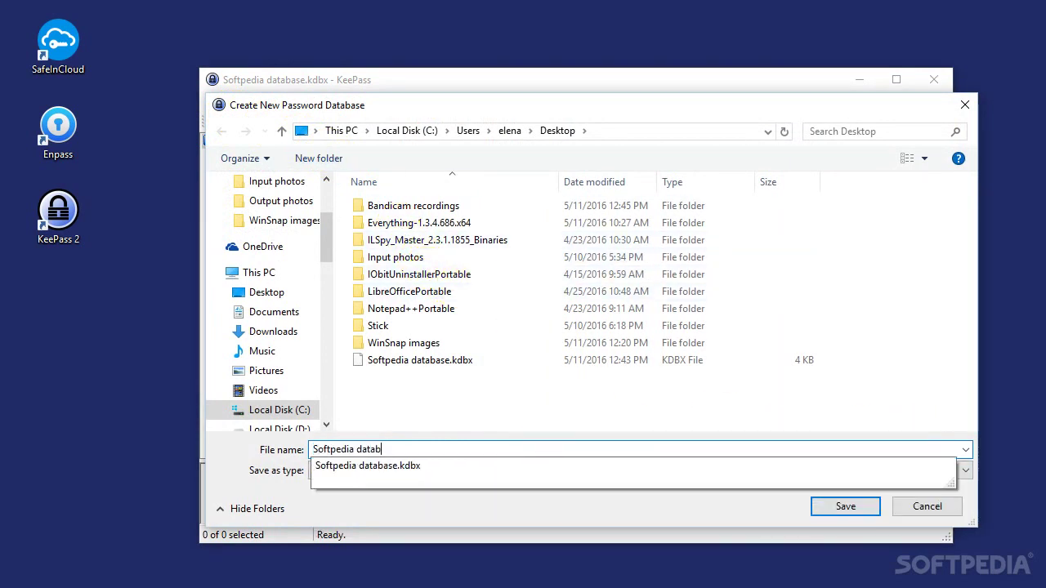
text(ase2)
key(Return)
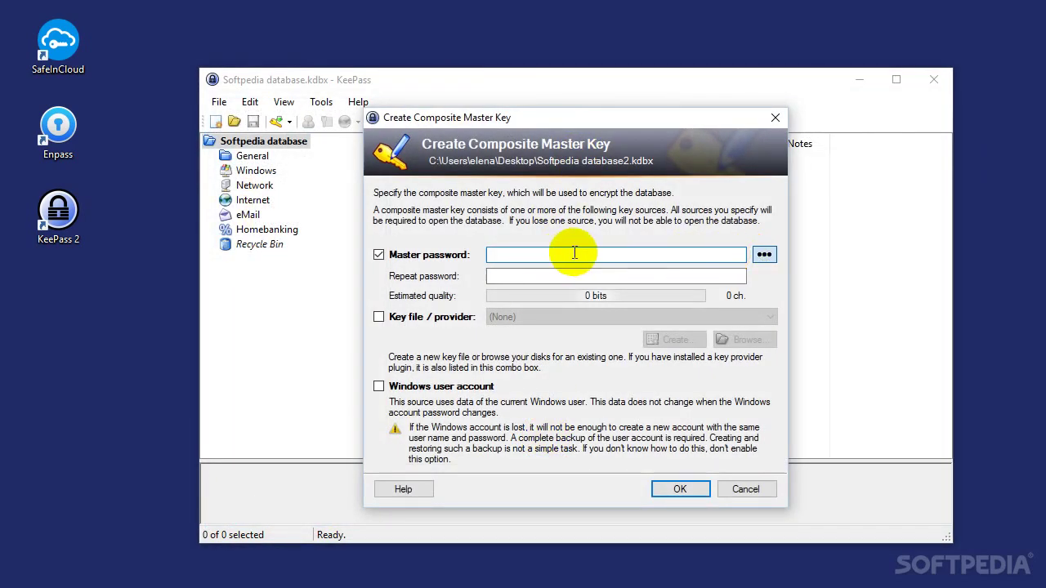
Set an 8-character master password plus the Softpedia key.key file as the composite master key
text(s)
key(BackSpace)
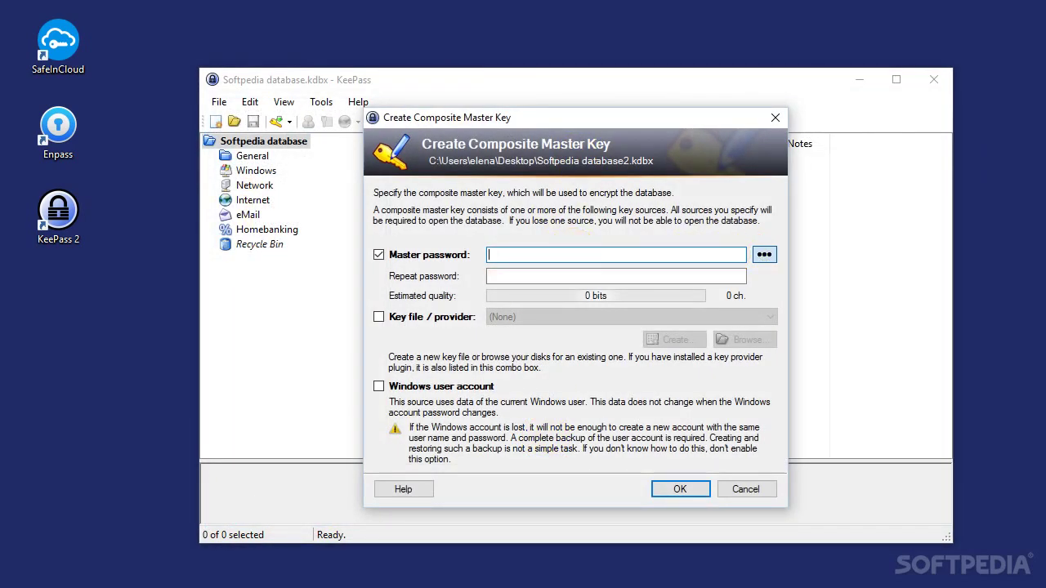
text(softpedi)
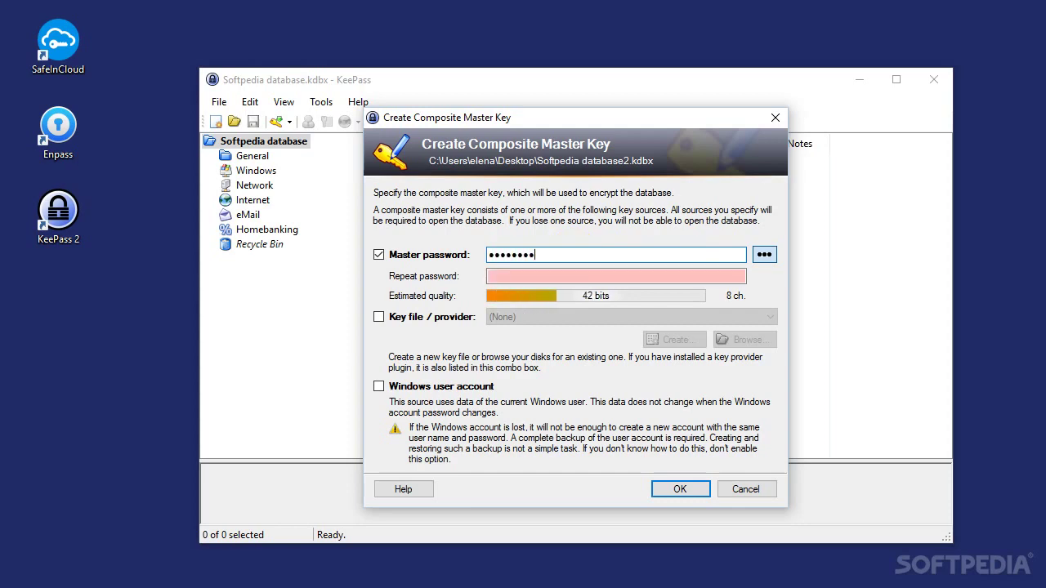
click(450, 322)
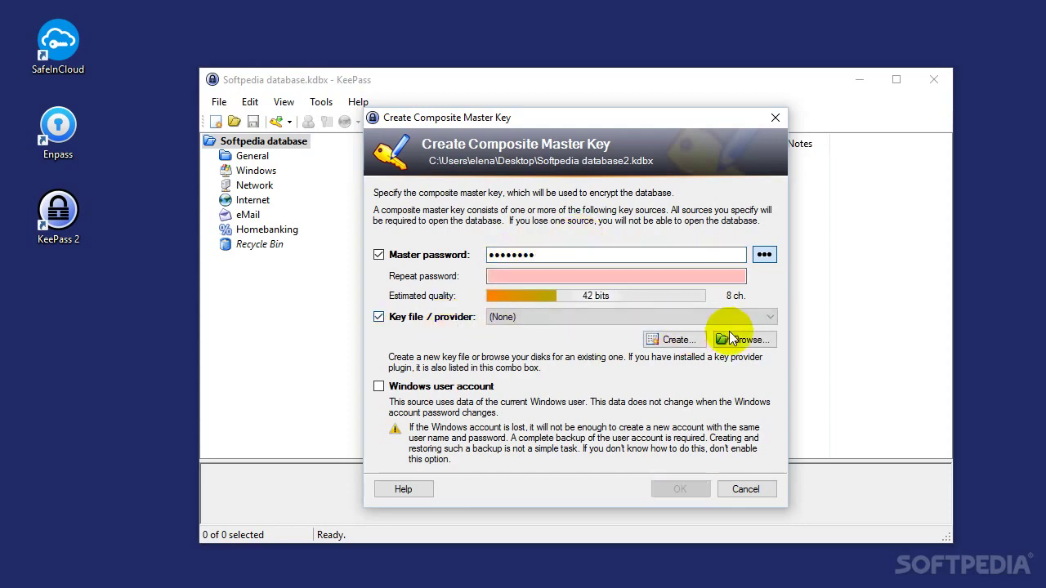
click(742, 339)
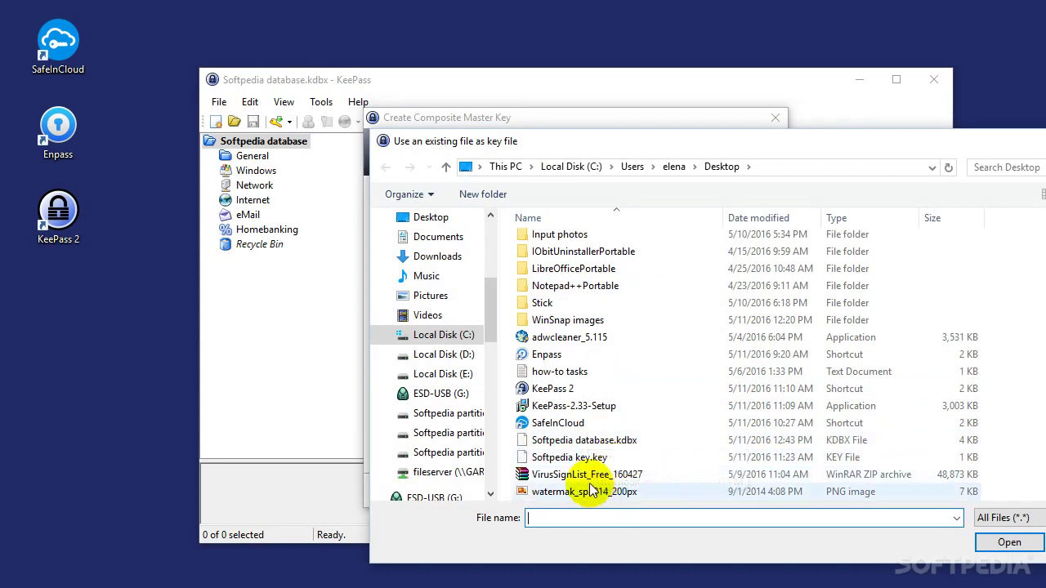
click(588, 463)
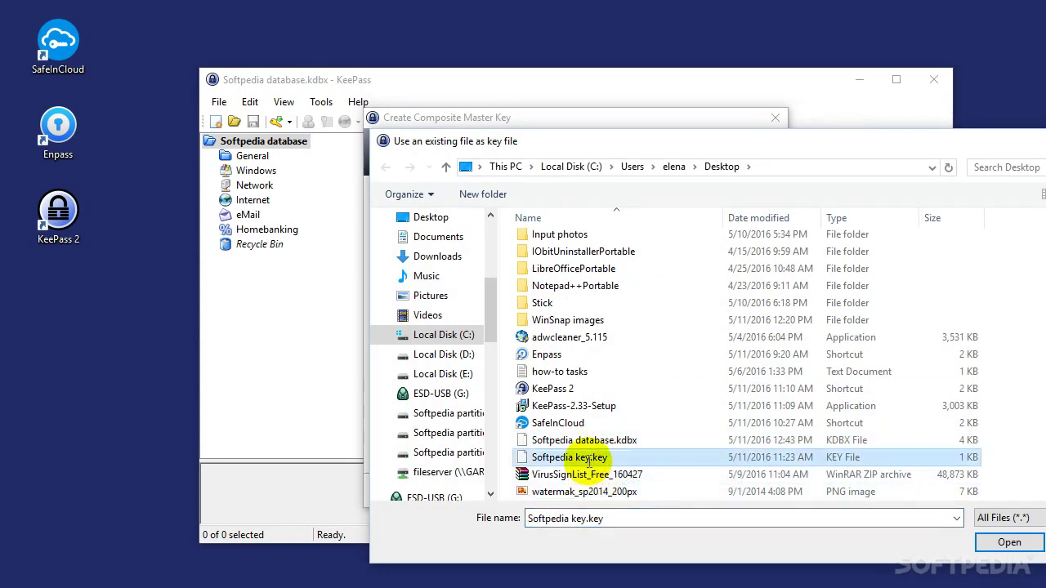
double_click(588, 460)
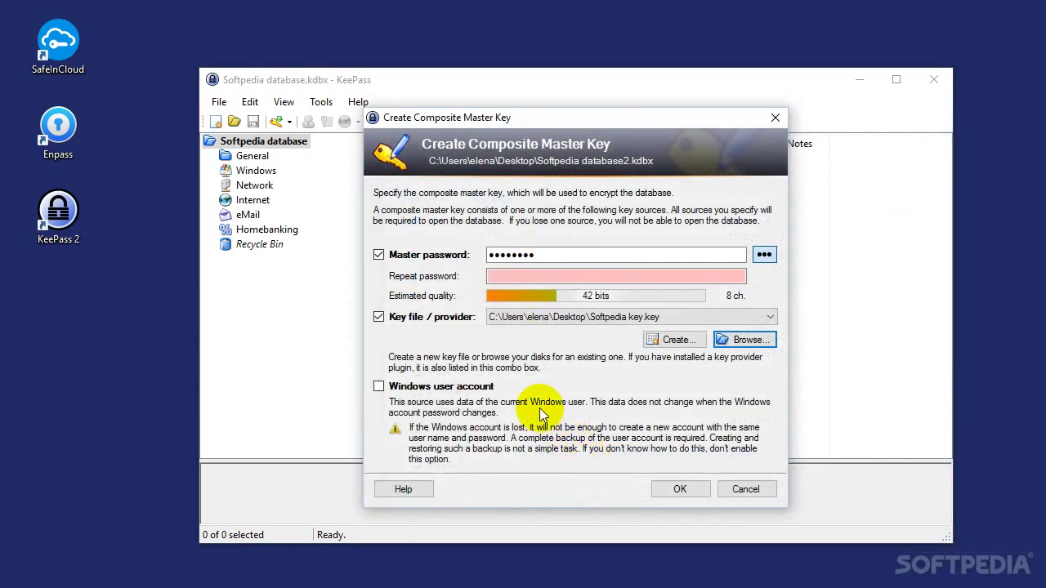
click(682, 493)
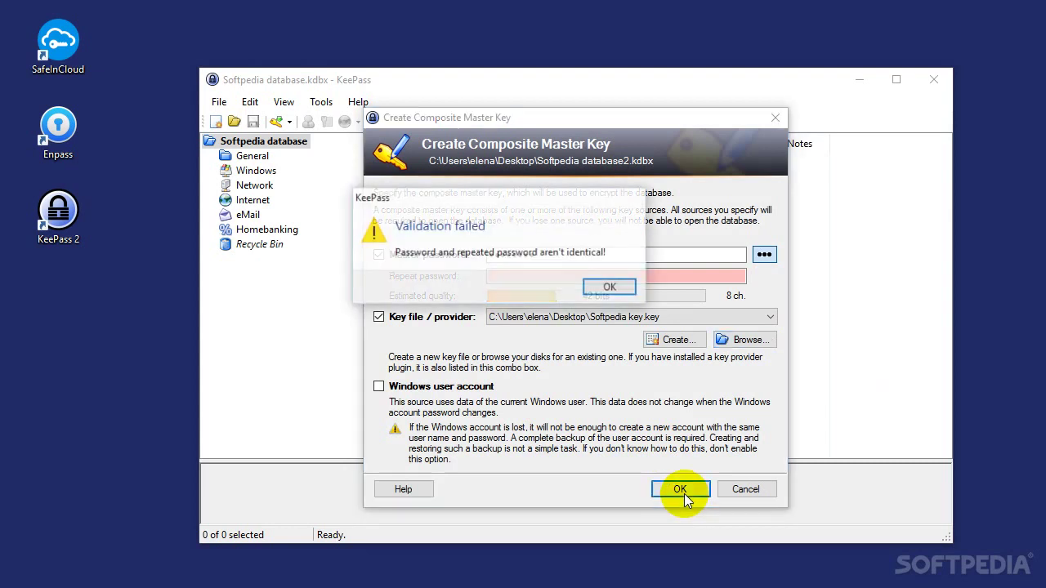
click(610, 287)
text(a)
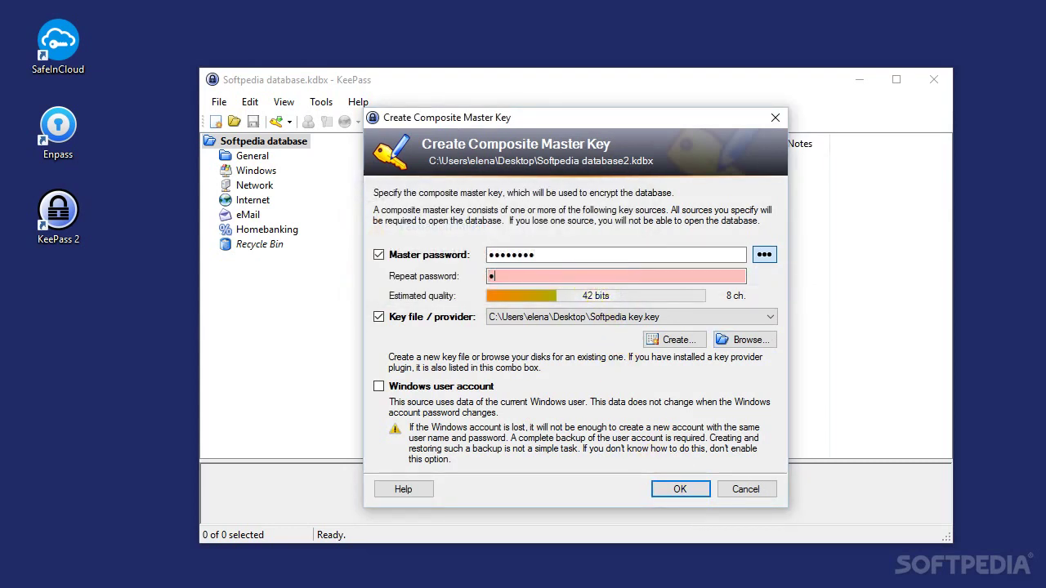
text(a)
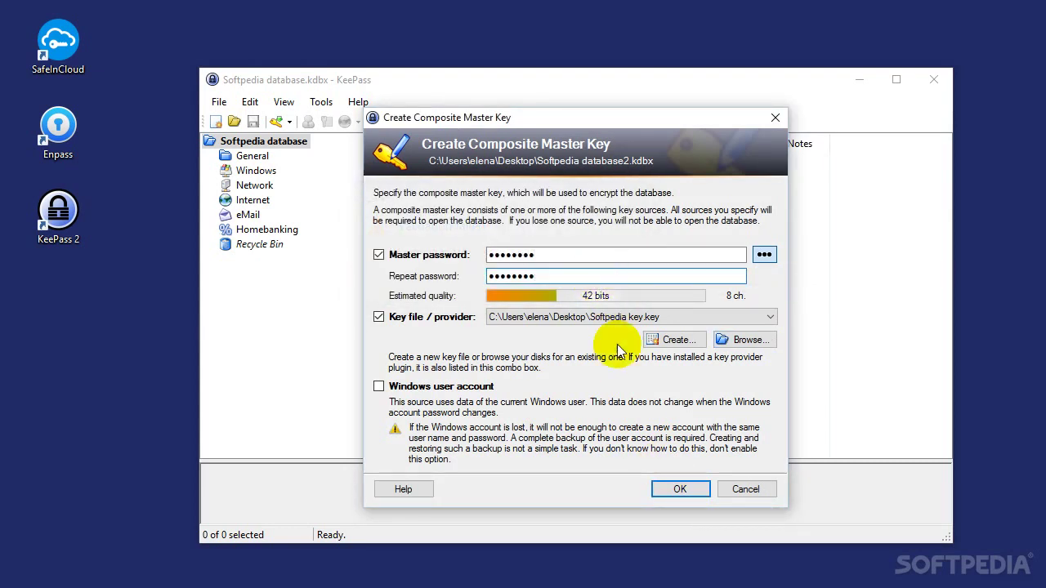
click(680, 487)
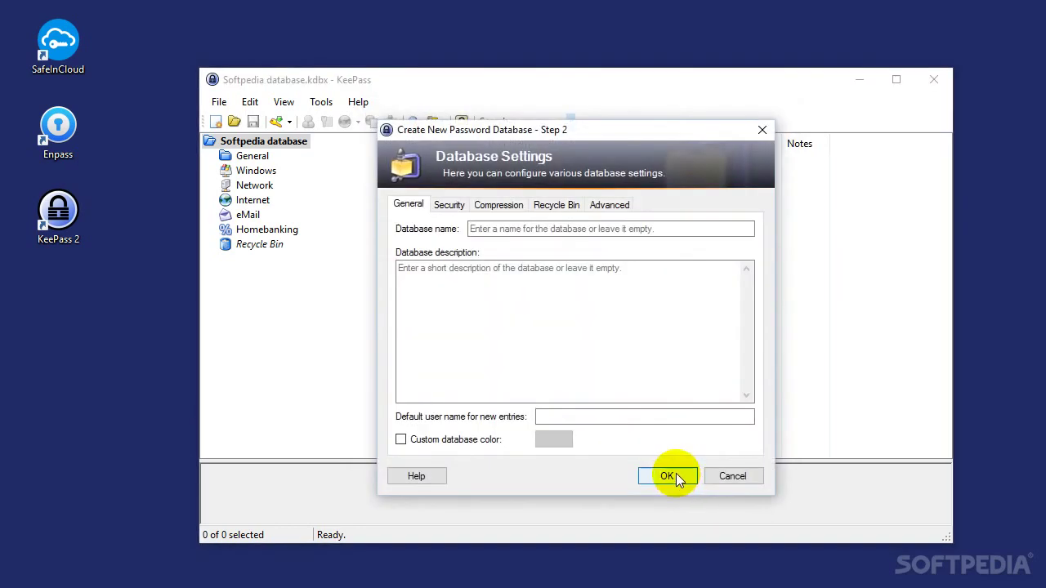
Accept the default database settings and move Sample Entry #2 to the Recycle Bin
click(676, 475)
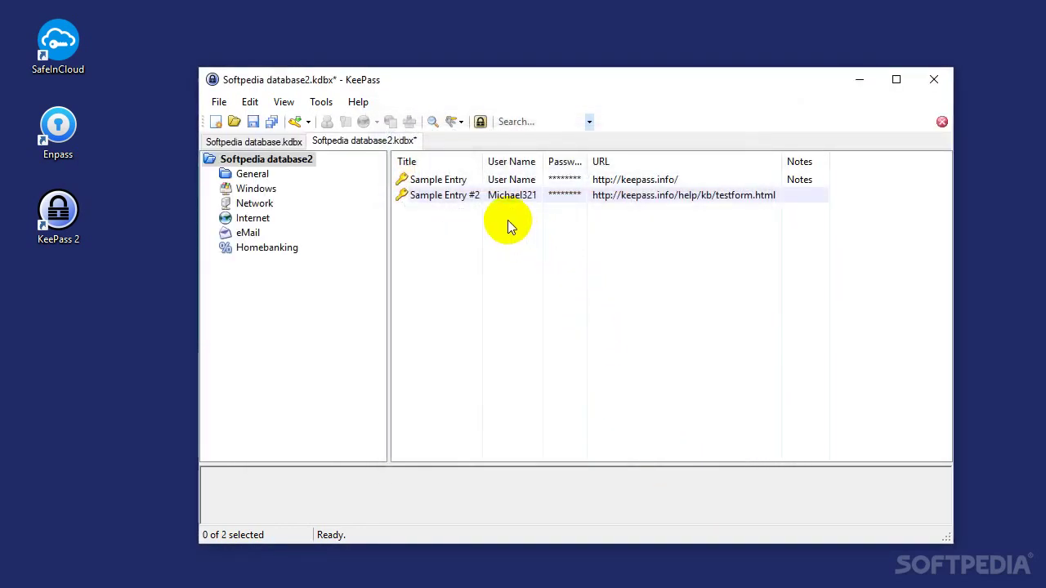
click(489, 198)
key(Delete)
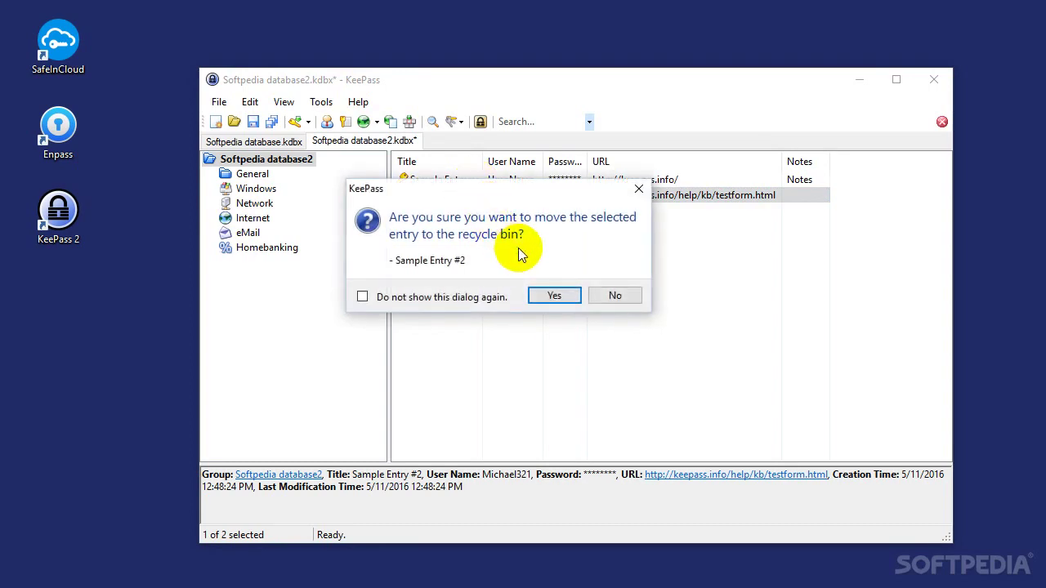
key(Return)
Move the remaining Sample Entry to the Recycle Bin, leaving the entry list empty
click(479, 185)
key(Delete)
click(548, 297)
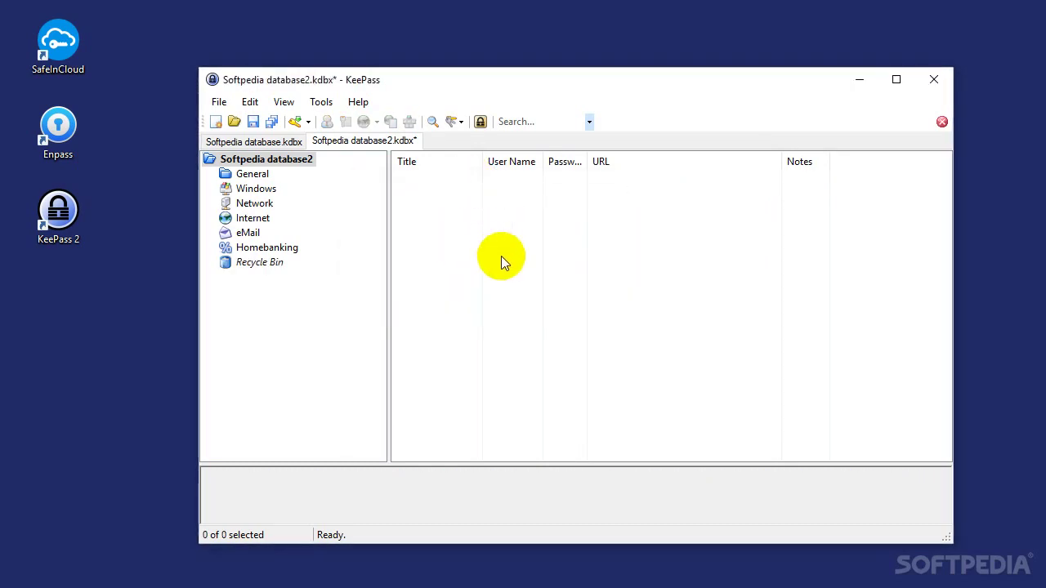
right_click(496, 223)
click(539, 313)
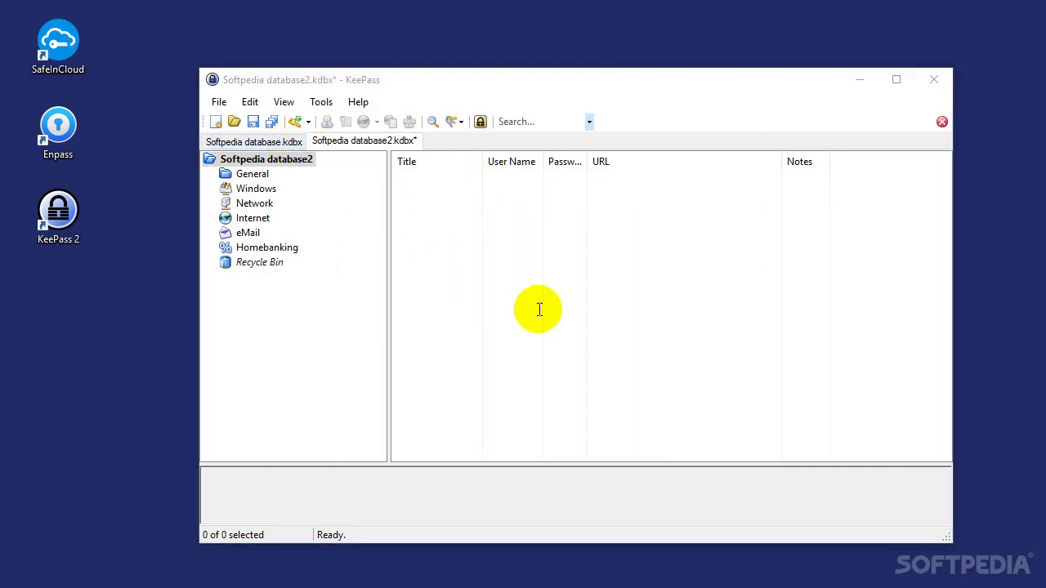
Title the new entry 'Softpedia' with user name softpedia123
text(So)
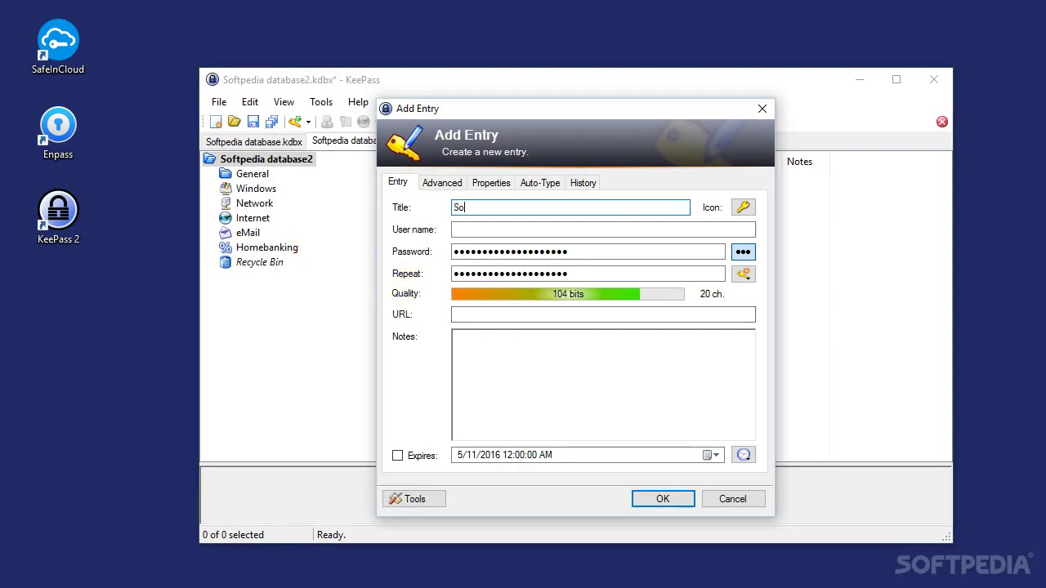
text(ftpedia)
key(Tab)
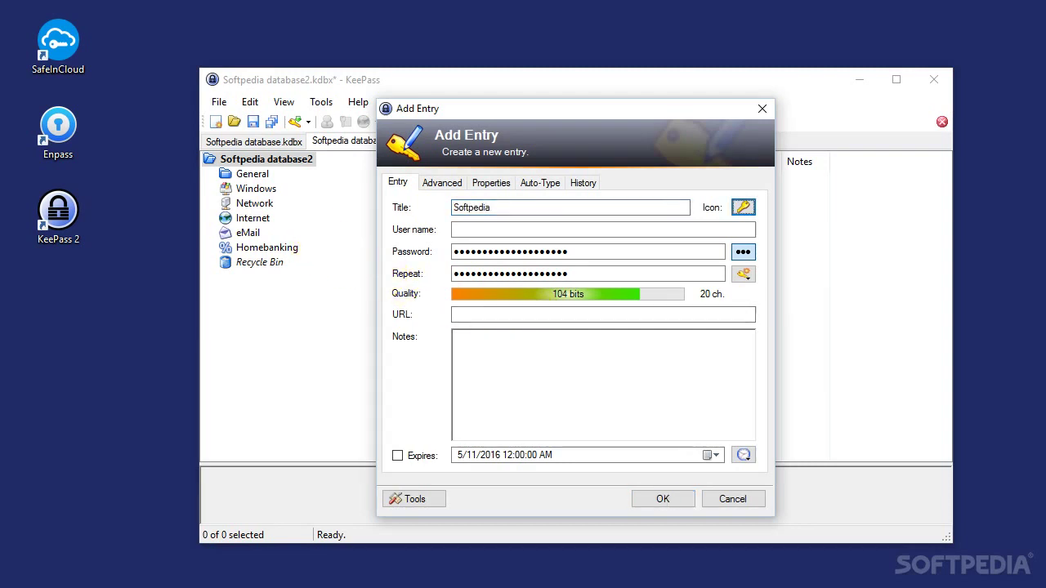
click(454, 229)
text(softpedia)
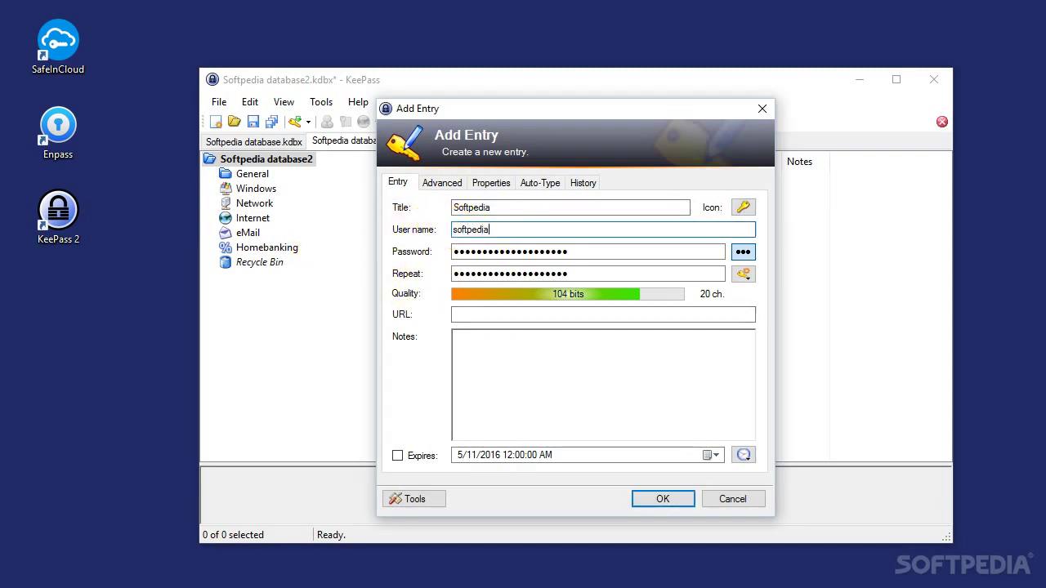
text(123)
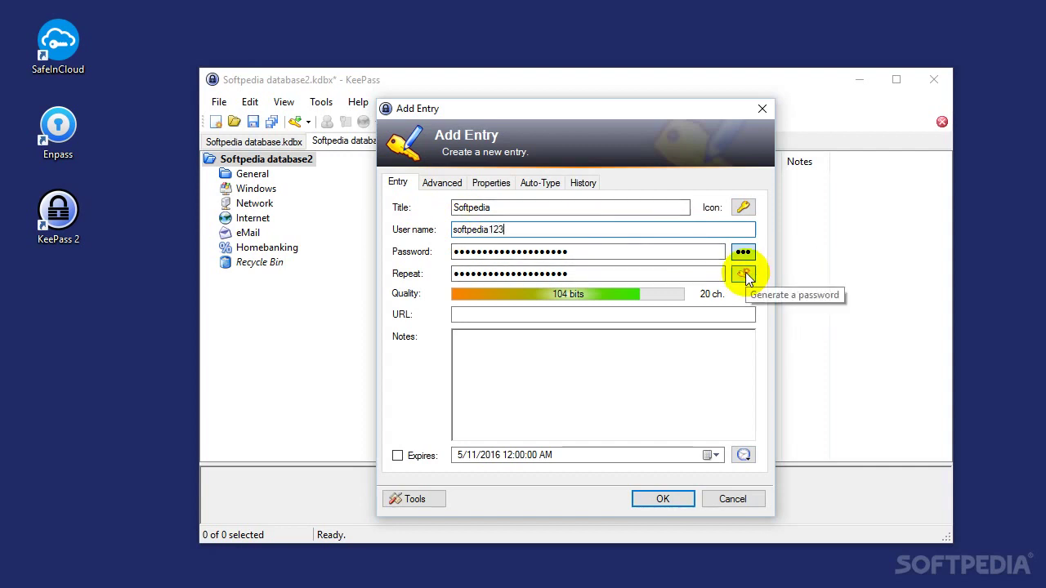
Clear the preset password from both the Password and Repeat fields
double_click(675, 250)
key(BackSpace)
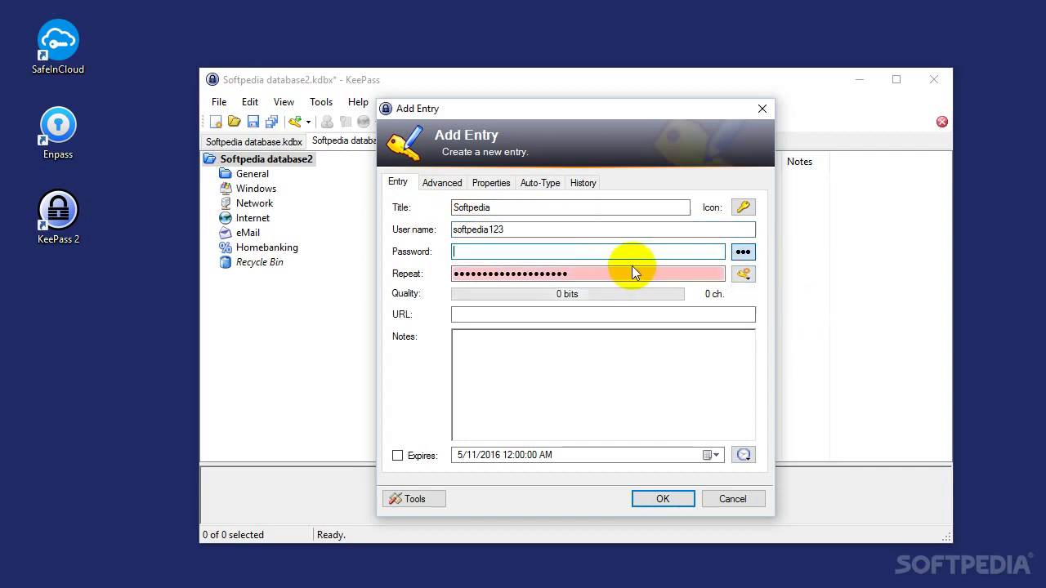
click(630, 272)
double_click(629, 273)
key(BackSpace)
click(744, 275)
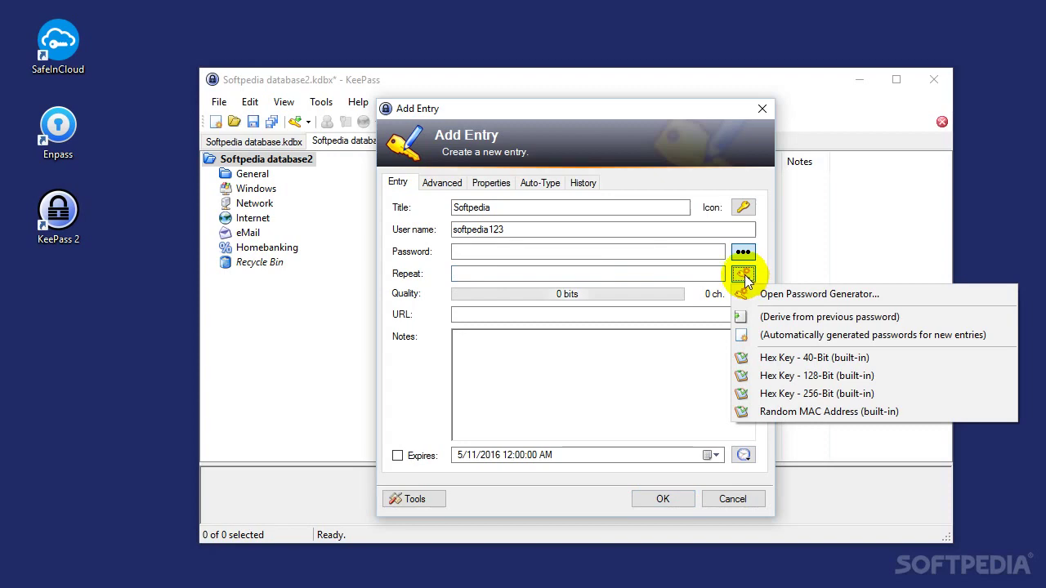
click(762, 292)
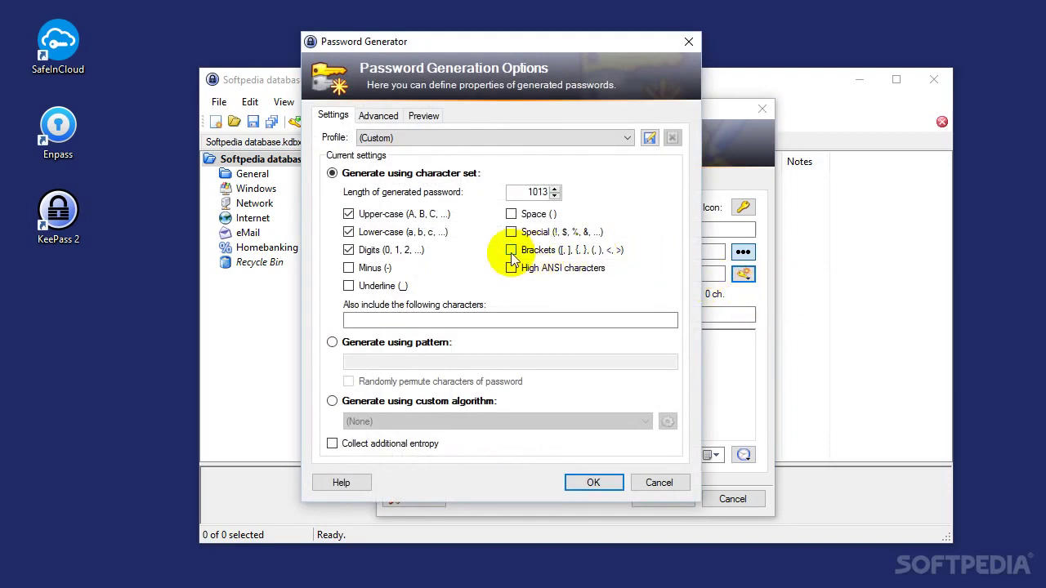
Generate a password without upper-case letters, adding minus and brackets to the character set
click(384, 214)
click(374, 268)
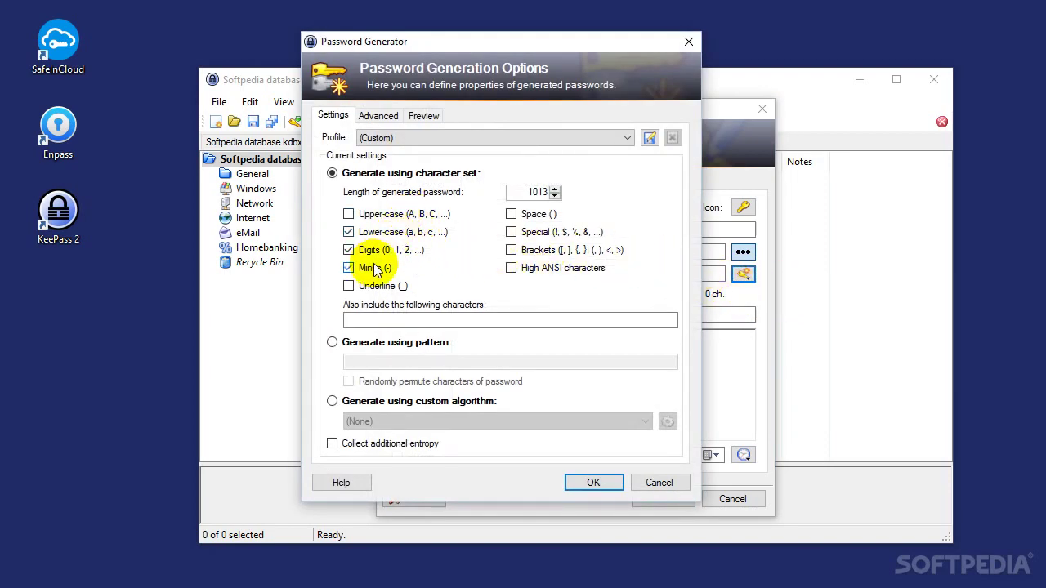
click(512, 250)
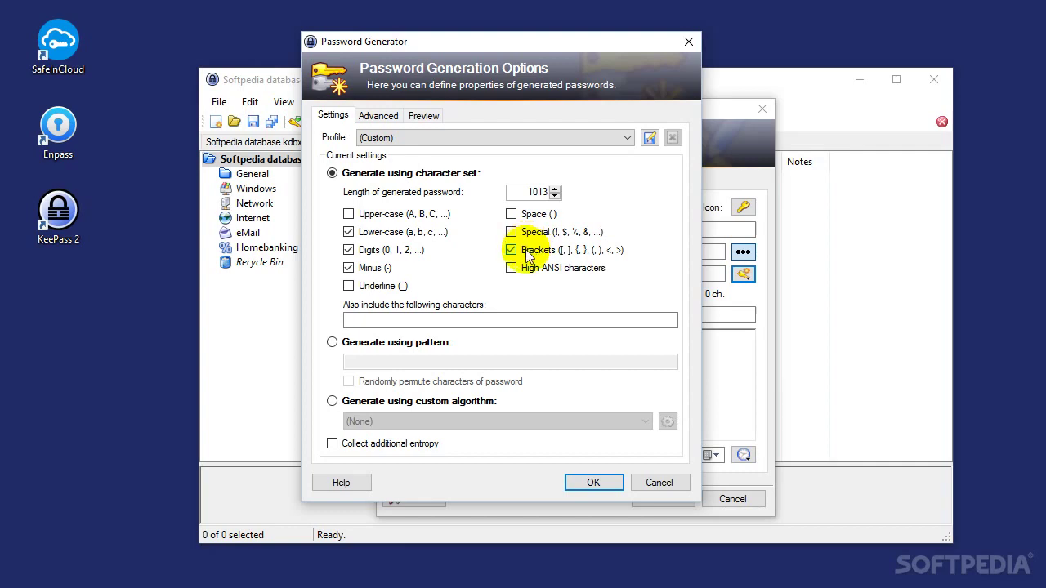
click(590, 483)
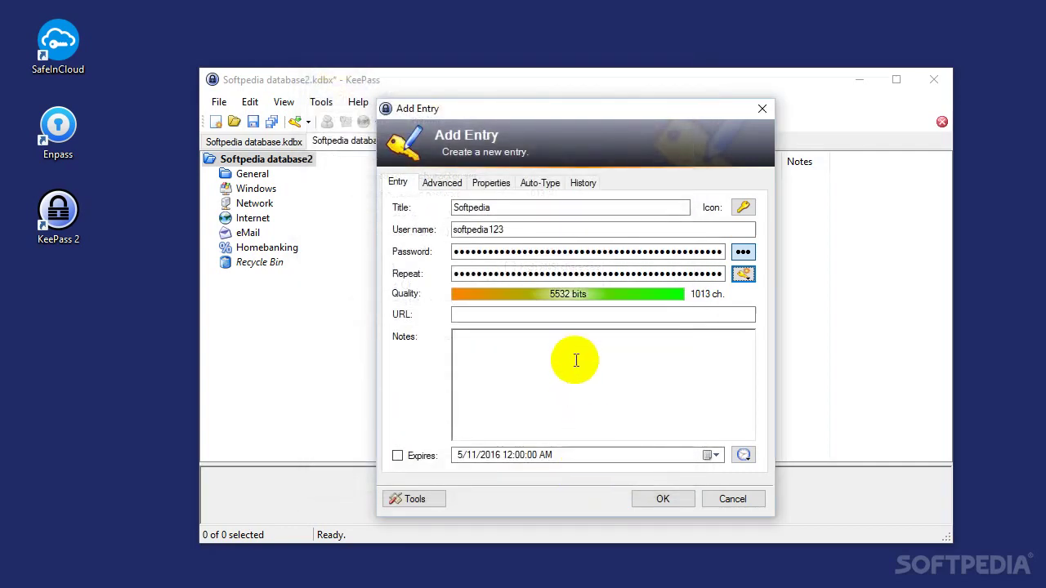
Regenerate the password with its length set to 10 characters
click(742, 274)
click(768, 294)
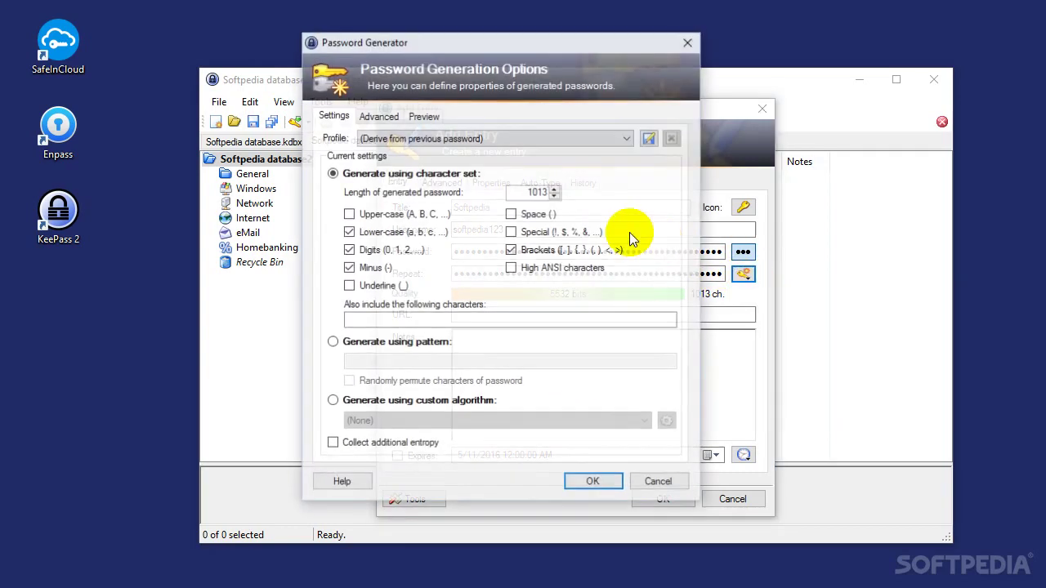
double_click(539, 191)
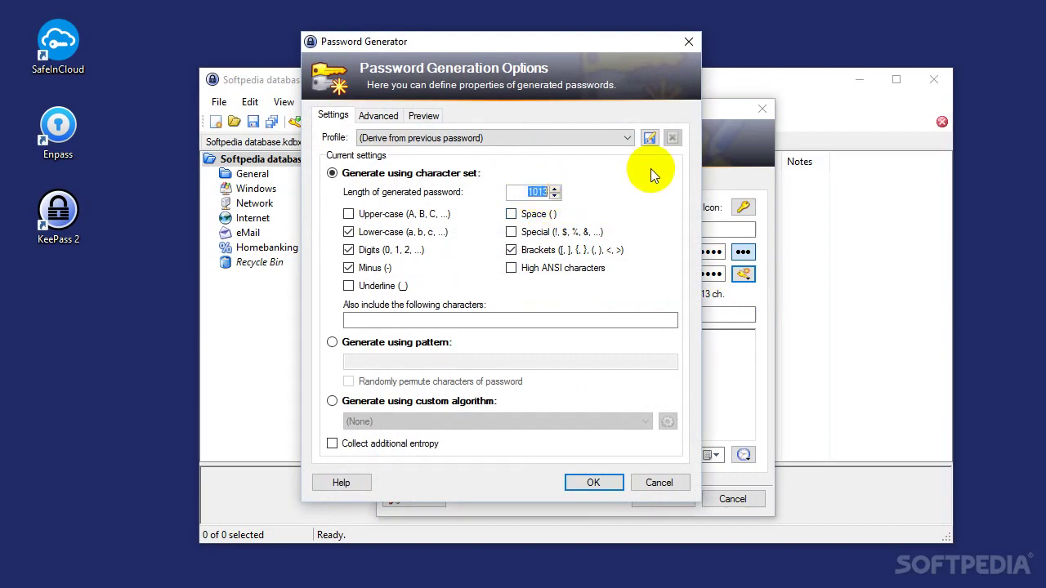
text(10)
click(593, 482)
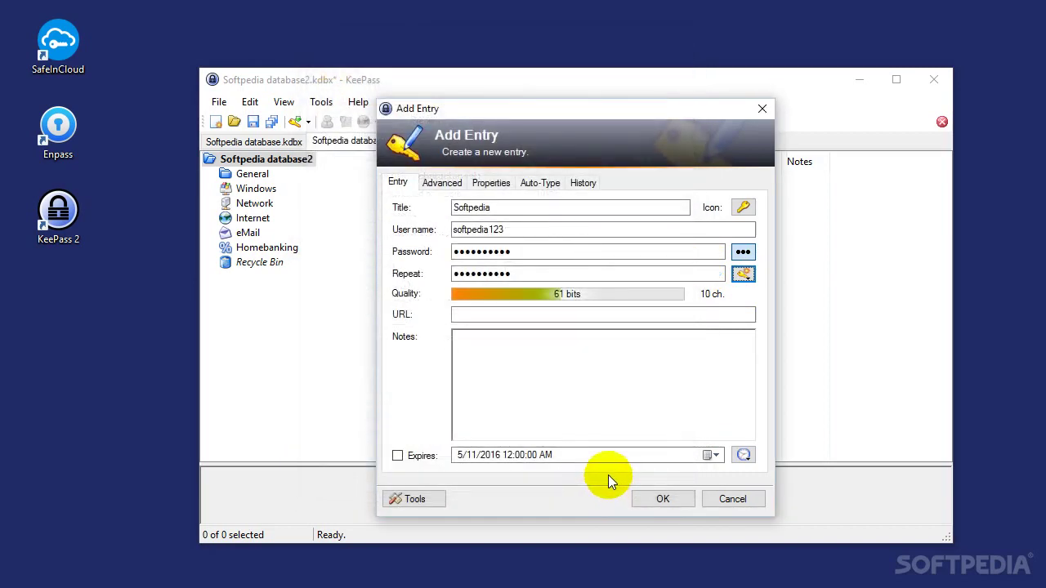
Add the note 'Hello world! This is Softpedia!', tick Expires, and save the entry
click(635, 346)
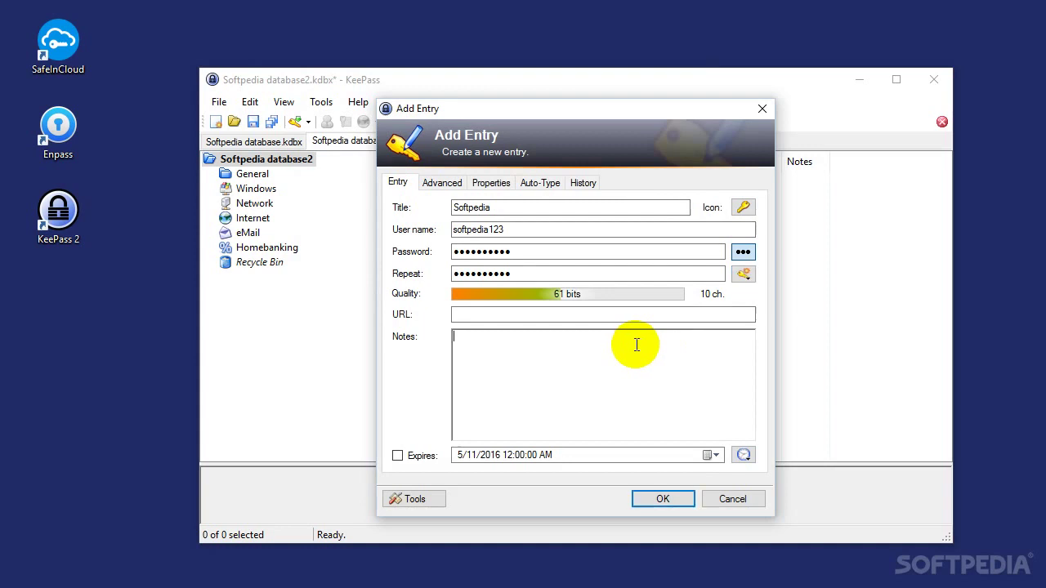
text(Hello world! This is S)
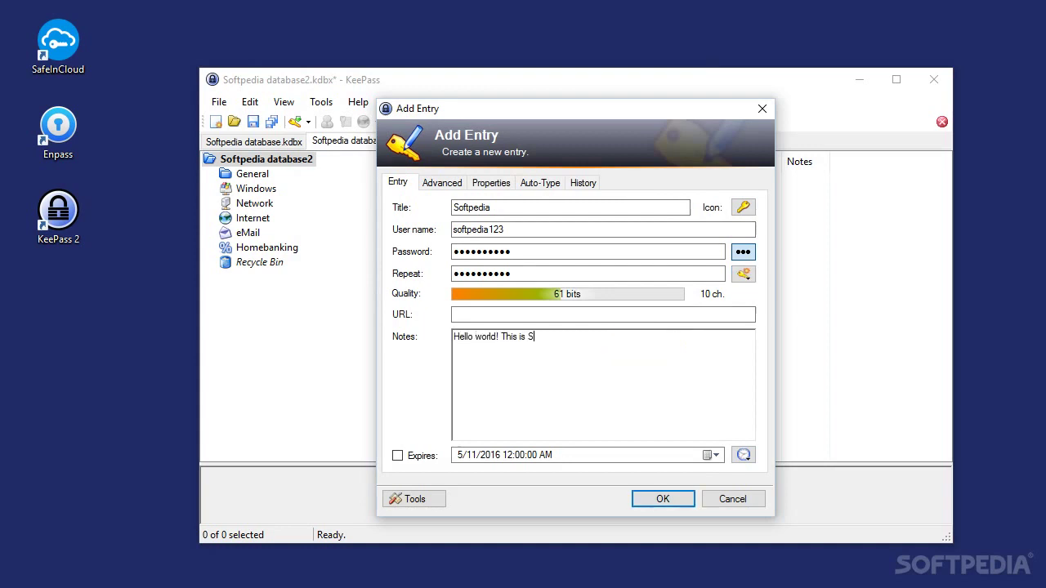
text(oftpedia!)
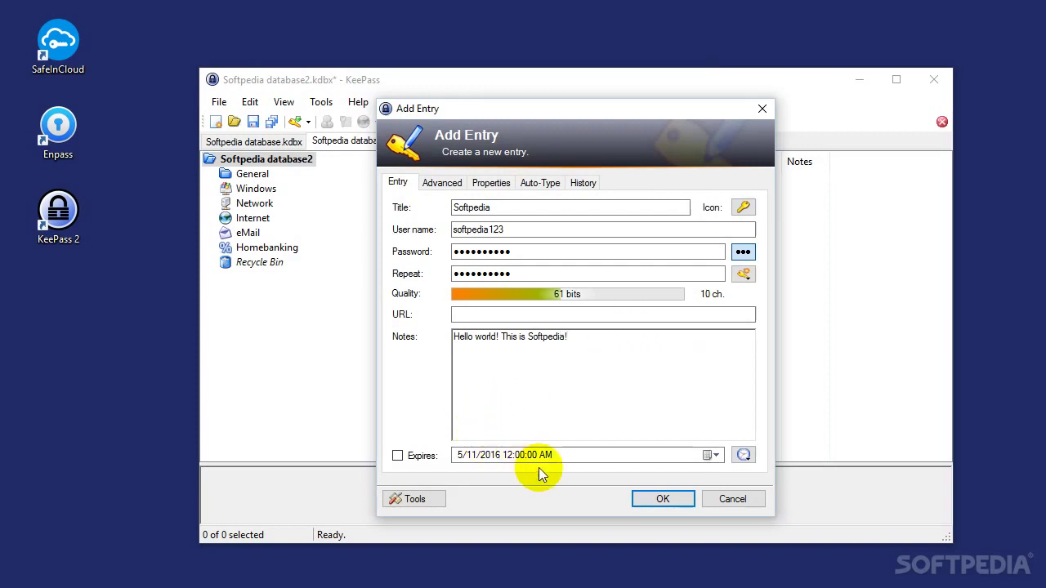
click(420, 455)
click(662, 499)
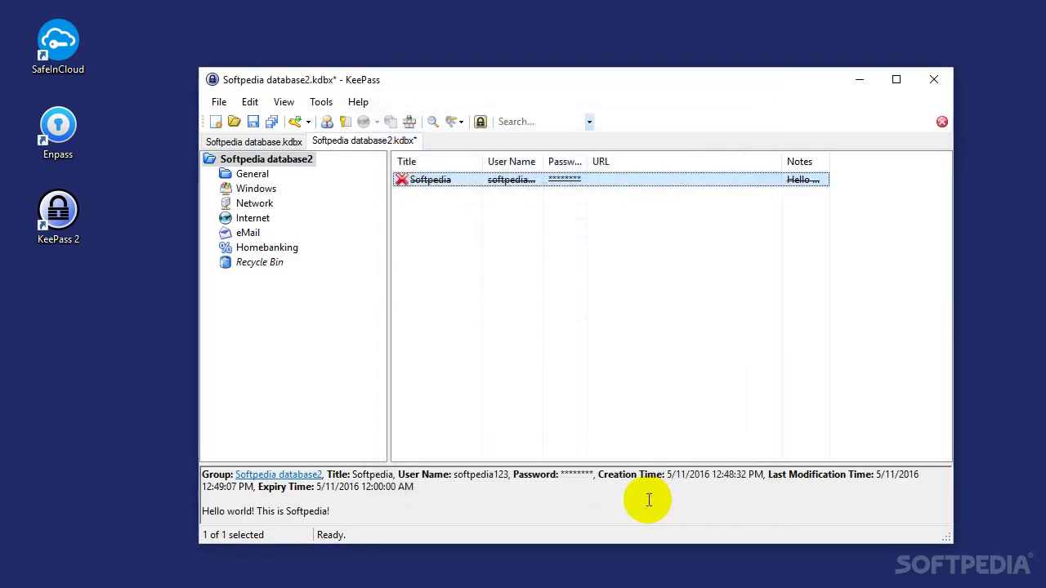
Edit the Softpedia entry to untick Expires and save the change
right_click(601, 178)
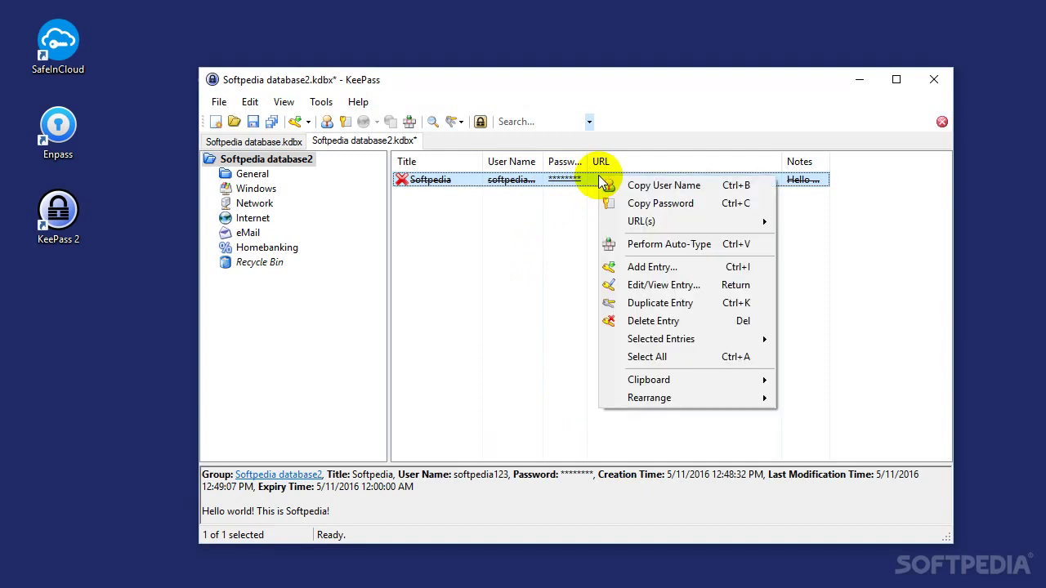
click(665, 285)
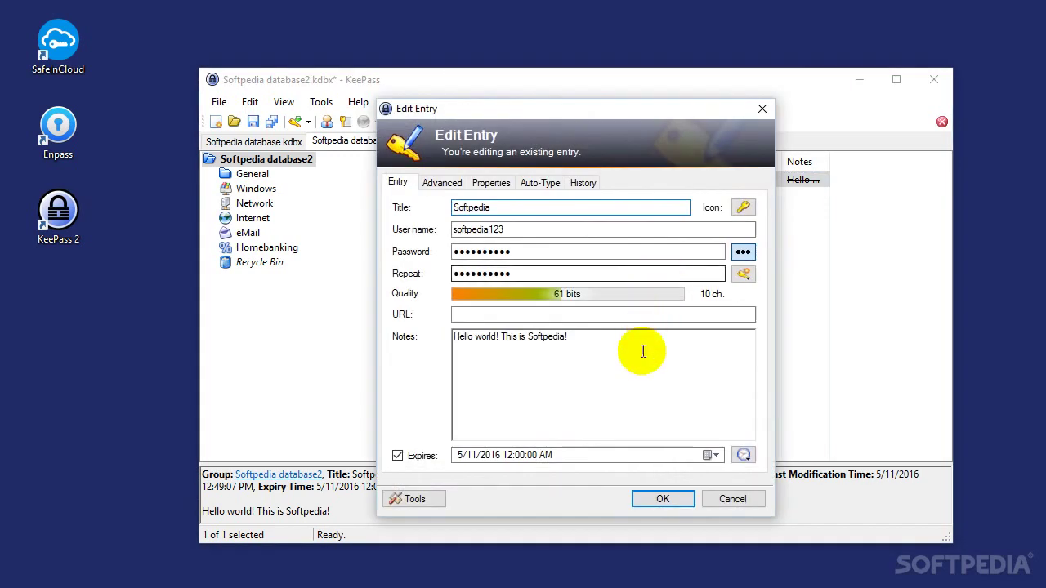
click(415, 457)
click(658, 497)
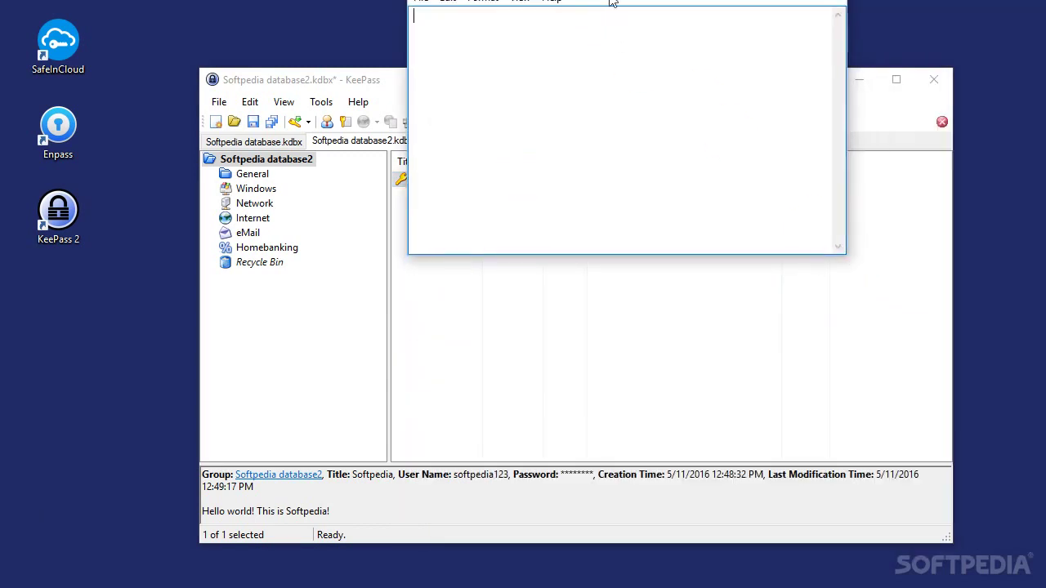
Arrange the KeePass and Notepad windows side by side with the Softpedia entry selected
drag(612, 2, 670, 250)
click(610, 179)
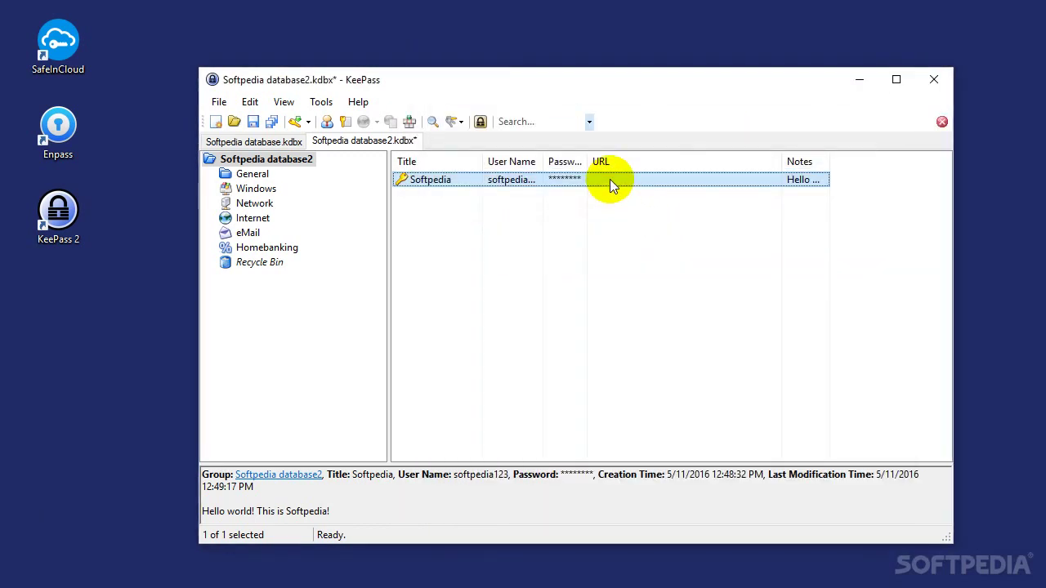
drag(573, 79, 396, 62)
click(840, 313)
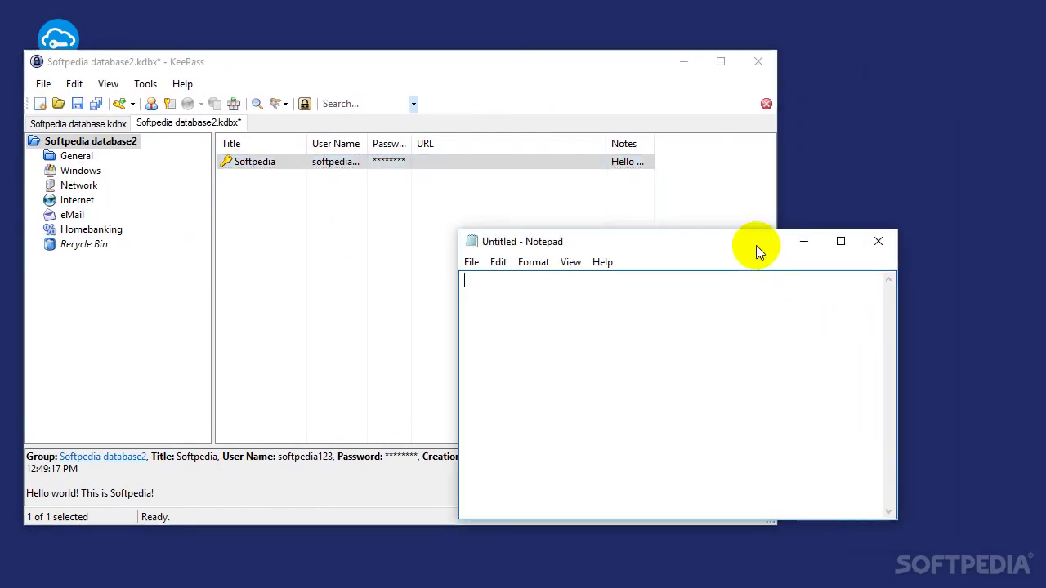
drag(754, 250, 872, 160)
Auto-type the Softpedia credentials into Notepad with Ctrl+V, then close Notepad
click(315, 168)
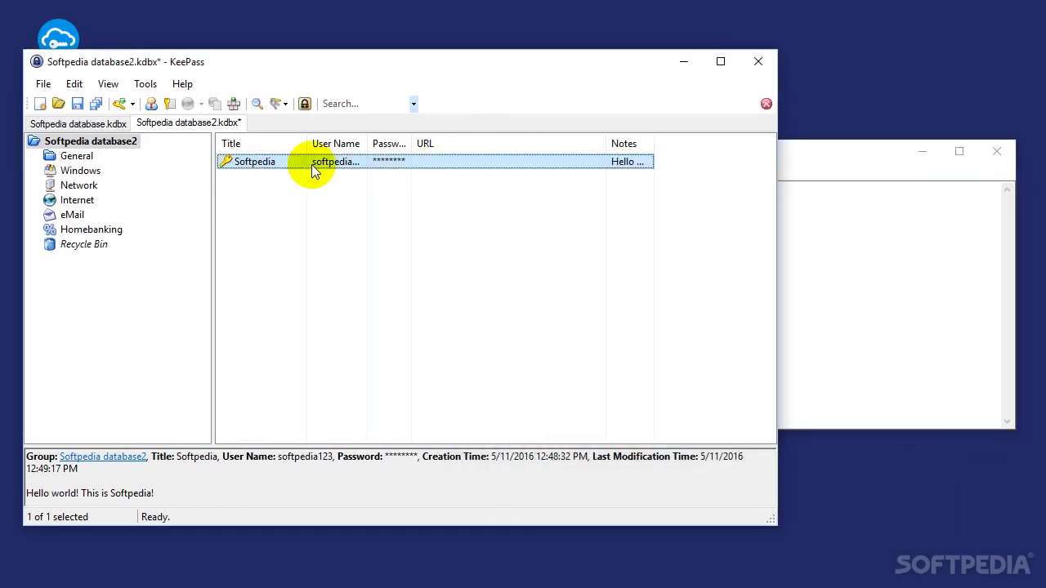
key(ctrl+v)
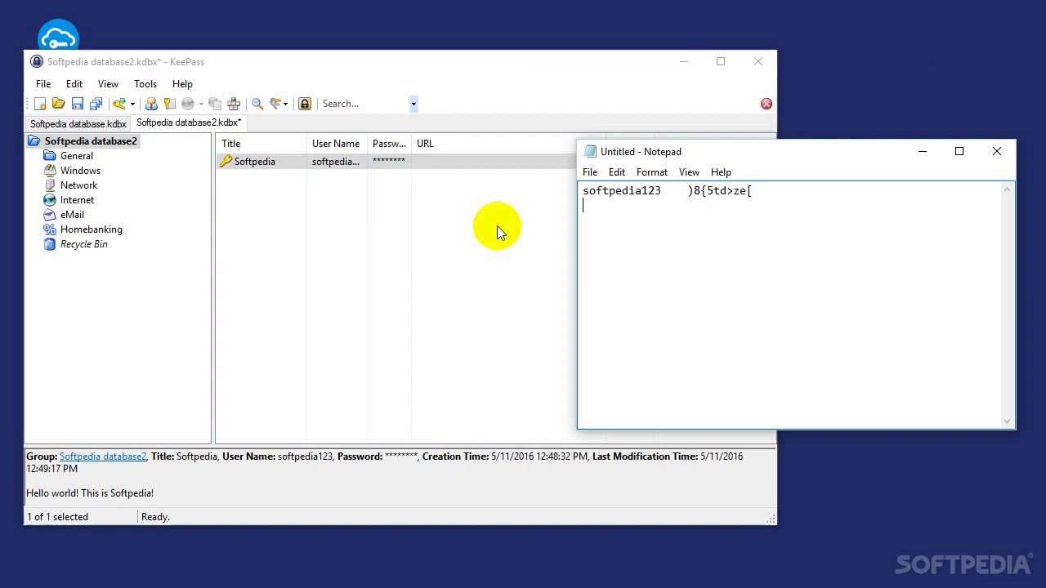
click(990, 156)
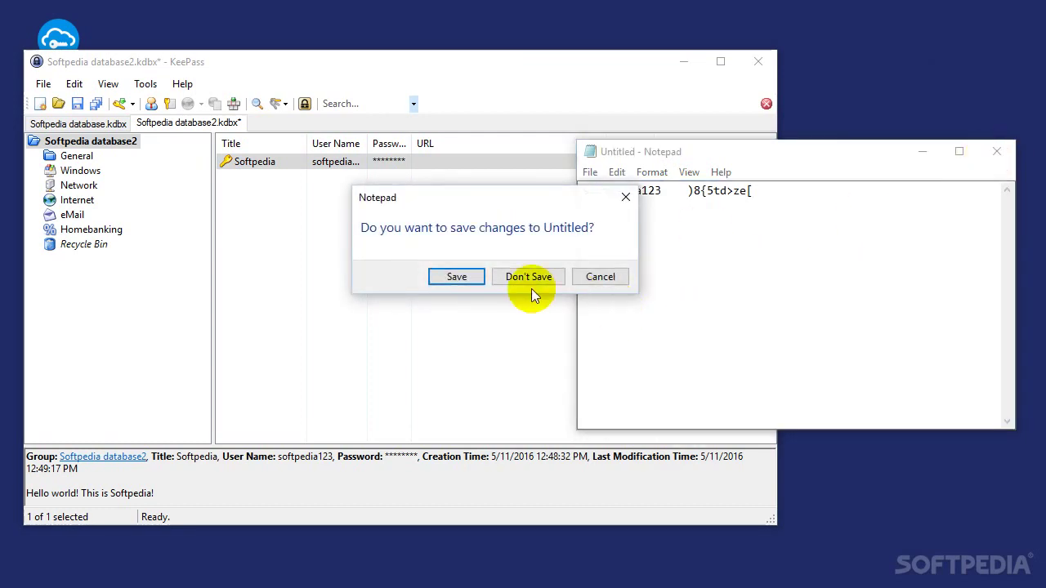